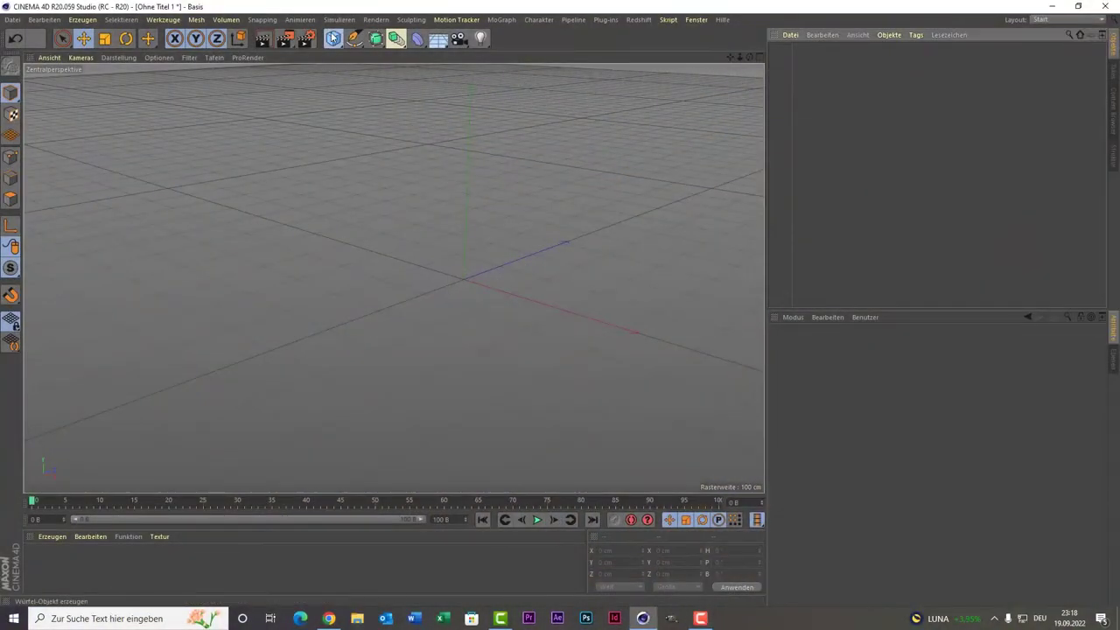
Step: Add a Würfel and set its Größe X, Y and Z each to 100 cm
{"action": "left_click", "coordinate": [332, 37]}
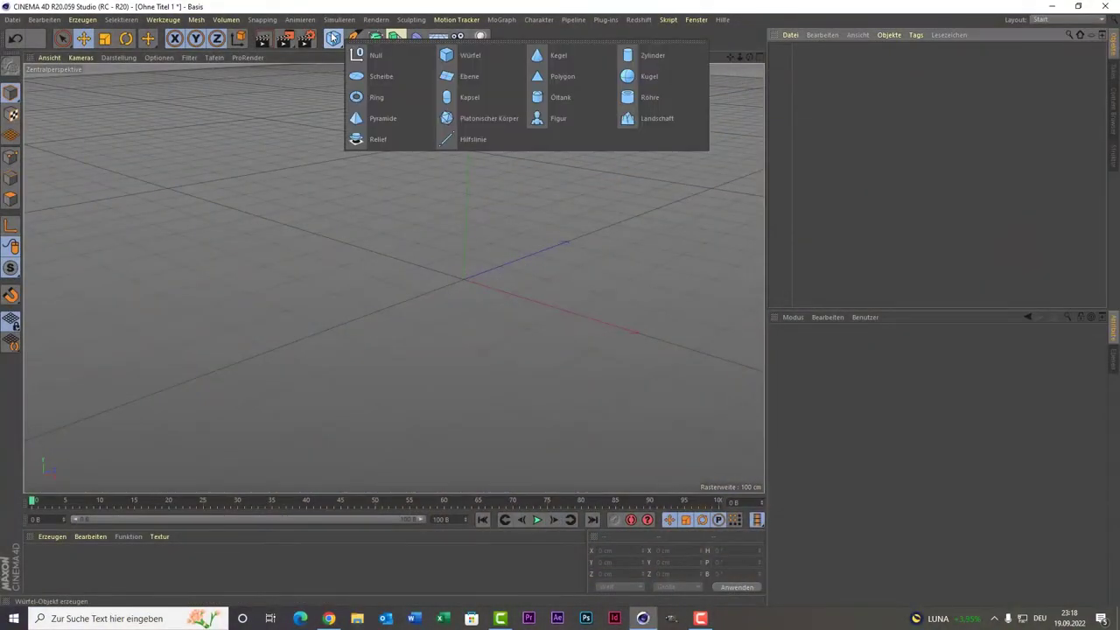
{"action": "left_click", "coordinate": [497, 57]}
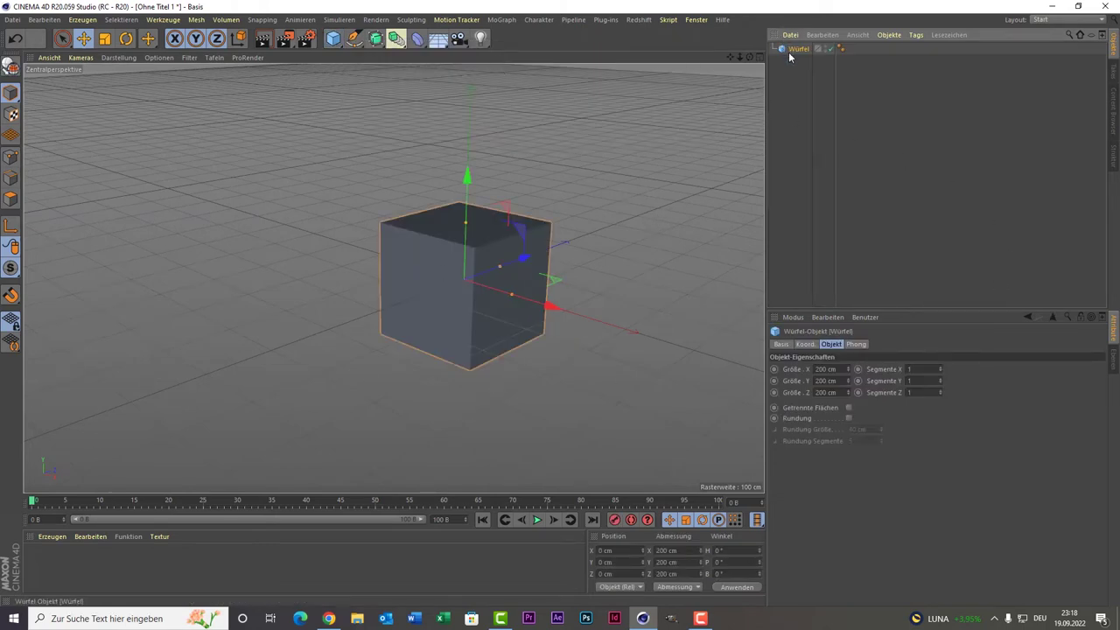
{"action": "left_click", "coordinate": [826, 368]}
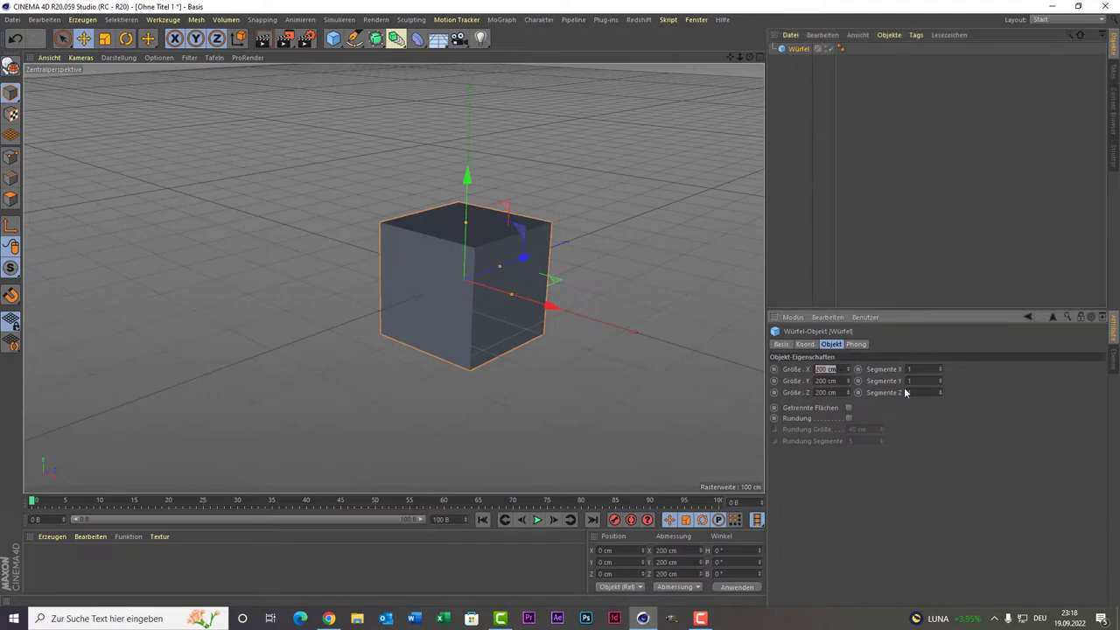
{"action": "type", "text": "100"}
{"action": "left_click", "coordinate": [832, 381]}
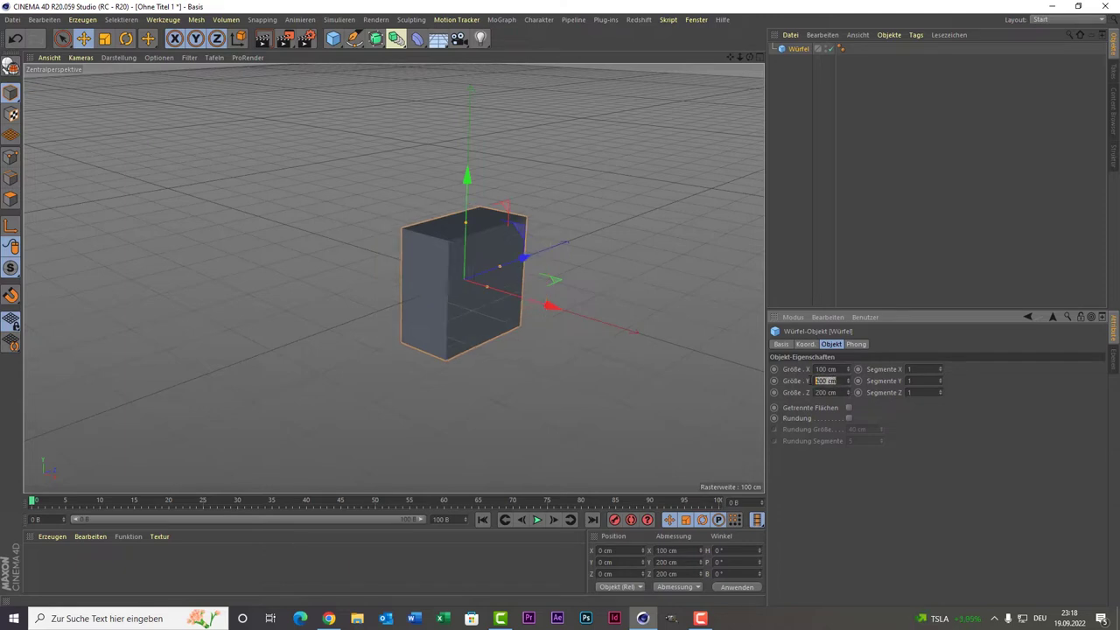
{"action": "type", "text": "100"}
{"action": "left_click", "coordinate": [836, 392]}
{"action": "double_click", "coordinate": [836, 392]}
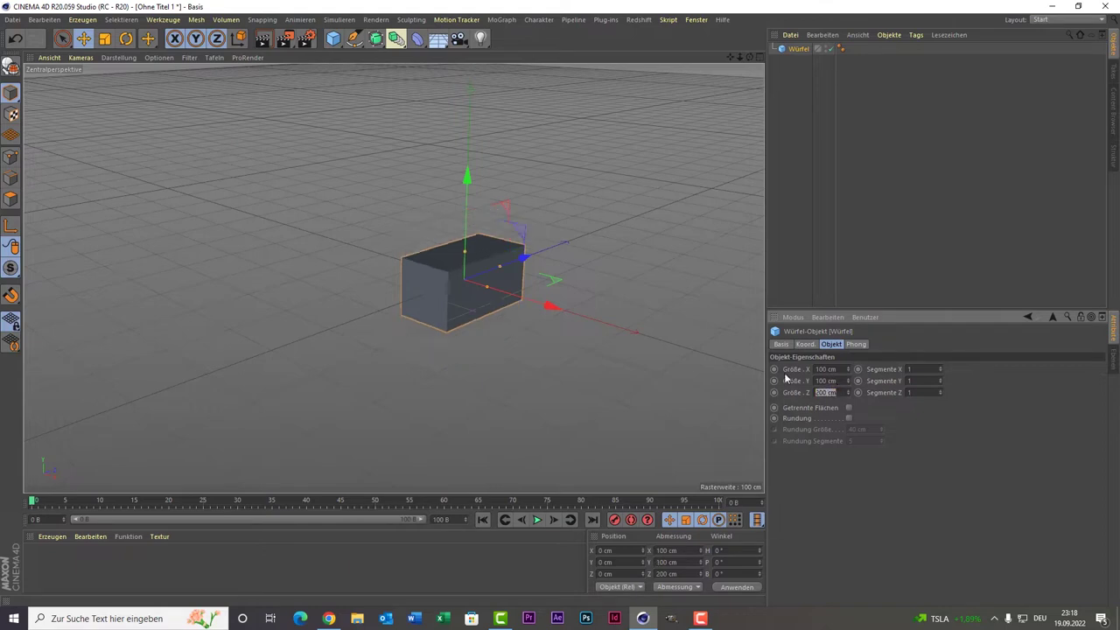
{"action": "type", "text": "100"}
{"action": "key", "text": "Return"}
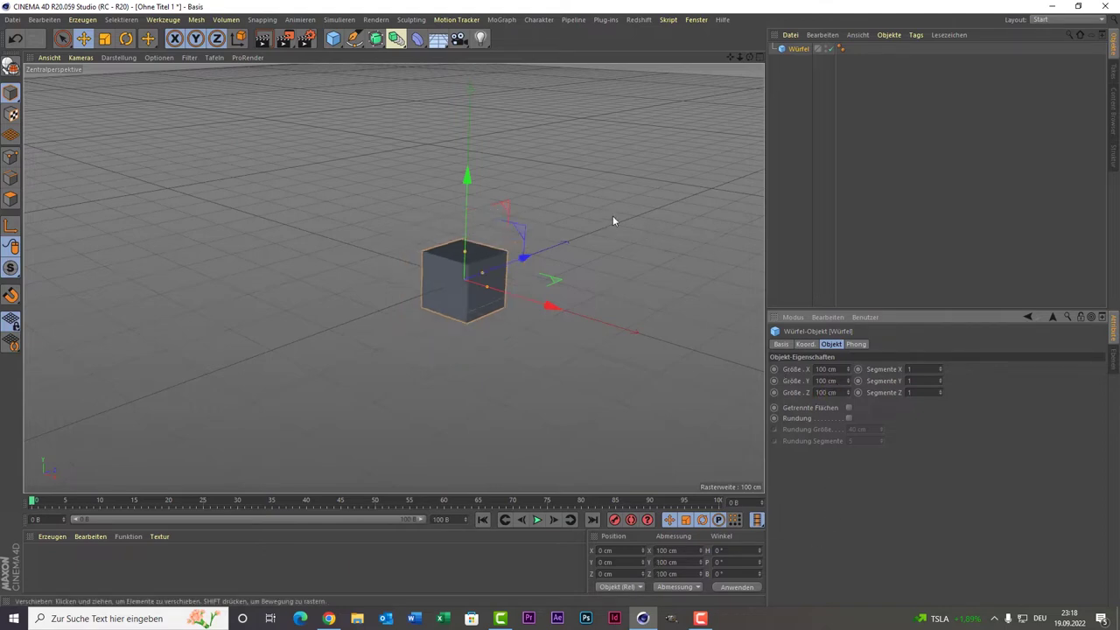
Step: Enable Rundung on the cube and set Rundung Größe to 5 cm
{"action": "left_click", "coordinate": [848, 417]}
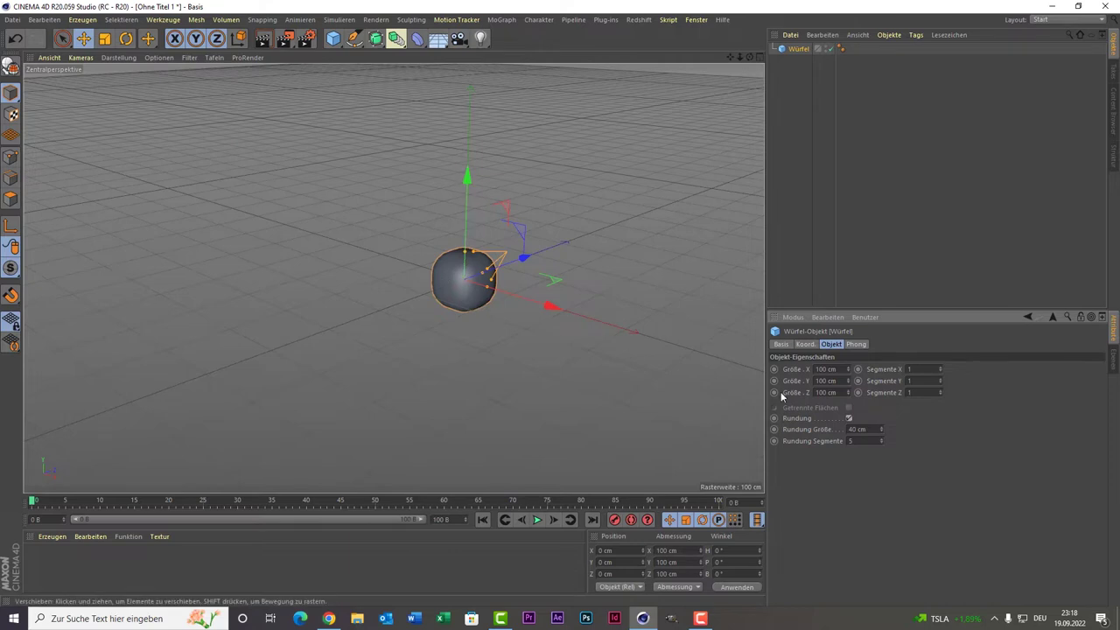
{"action": "left_click", "coordinate": [857, 429]}
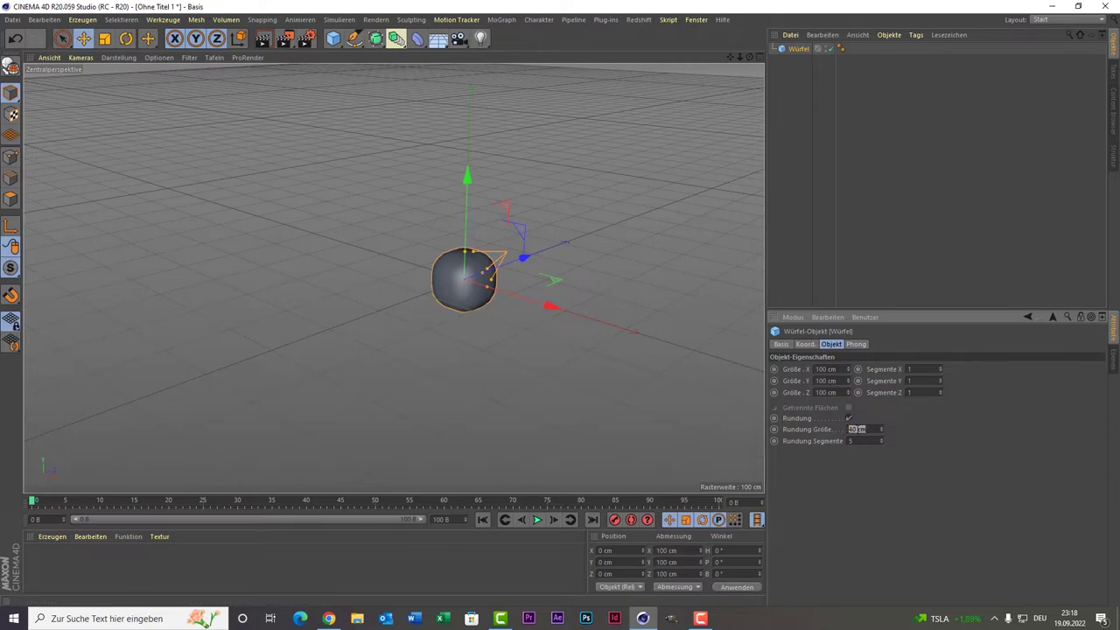
{"action": "type", "text": "5"}
{"action": "key", "text": "Return"}
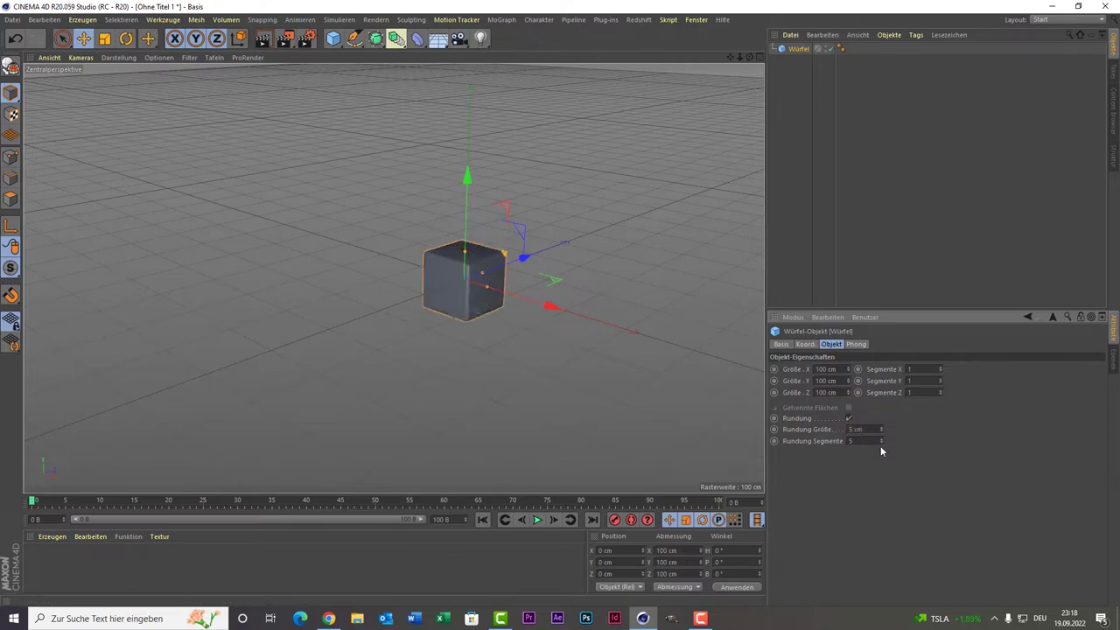
{"action": "scroll", "coordinate": [525, 252], "scroll_direction": "up", "scroll_amount": 2}
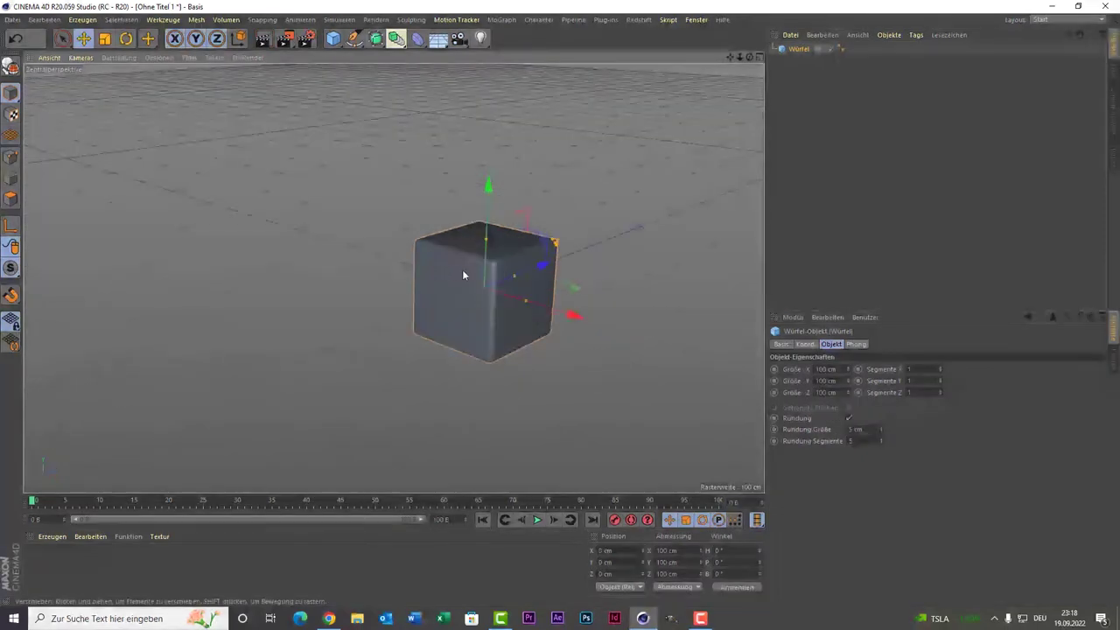
{"action": "scroll", "coordinate": [462, 270], "scroll_direction": "up", "scroll_amount": 3}
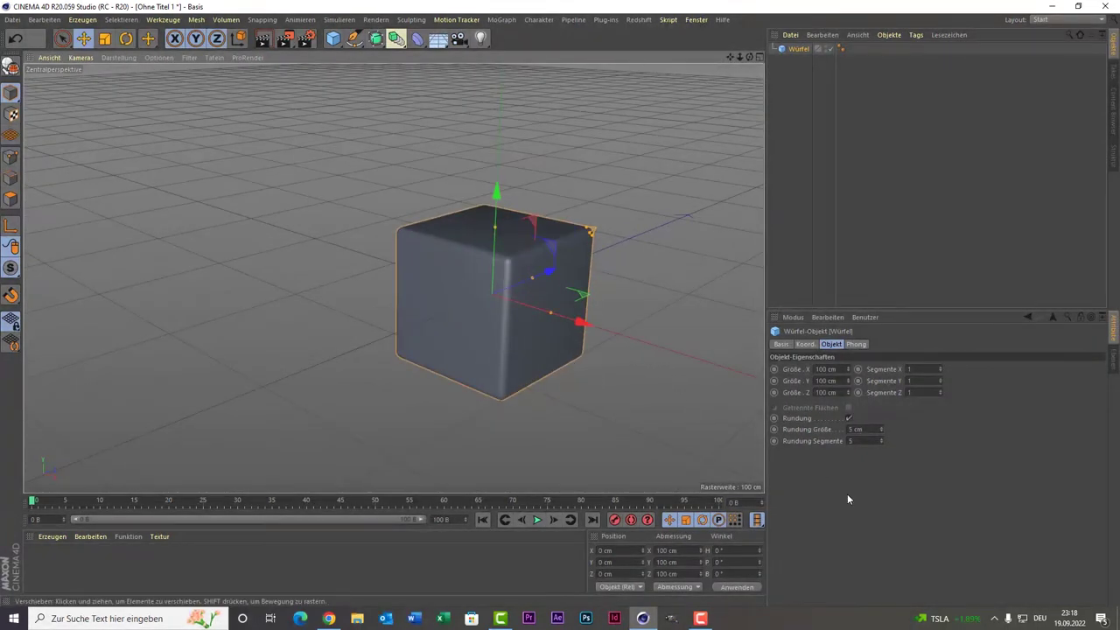
{"action": "scroll", "coordinate": [483, 285], "scroll_direction": "down", "scroll_amount": 1}
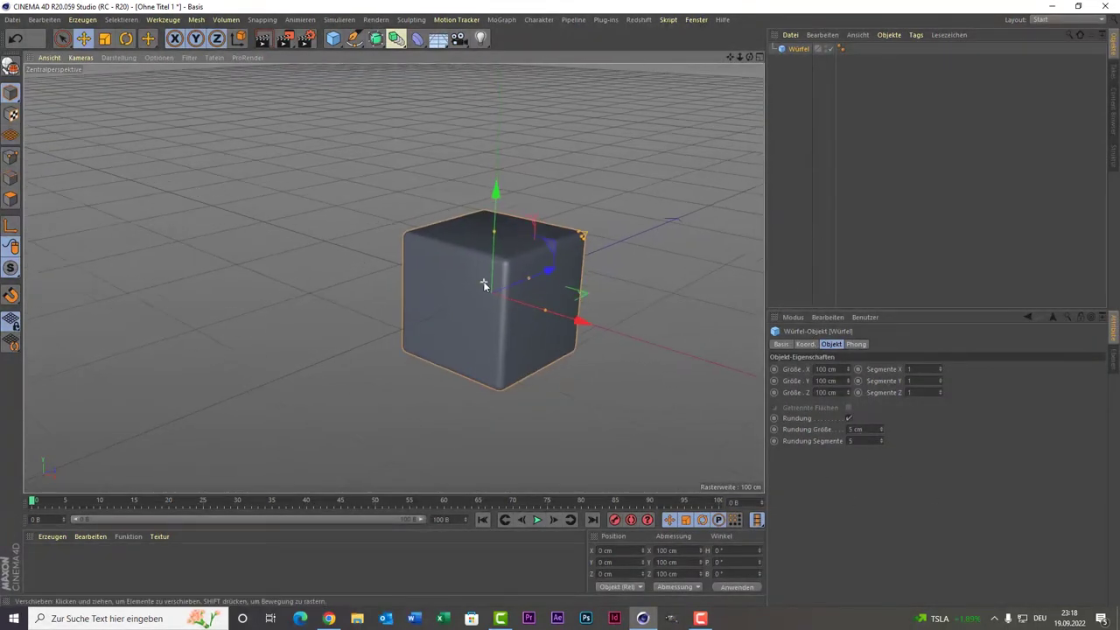
{"action": "scroll", "coordinate": [484, 284], "scroll_direction": "down", "scroll_amount": 1}
{"action": "left_click_drag", "start_coordinate": [747, 57], "coordinate": [700, 79]}
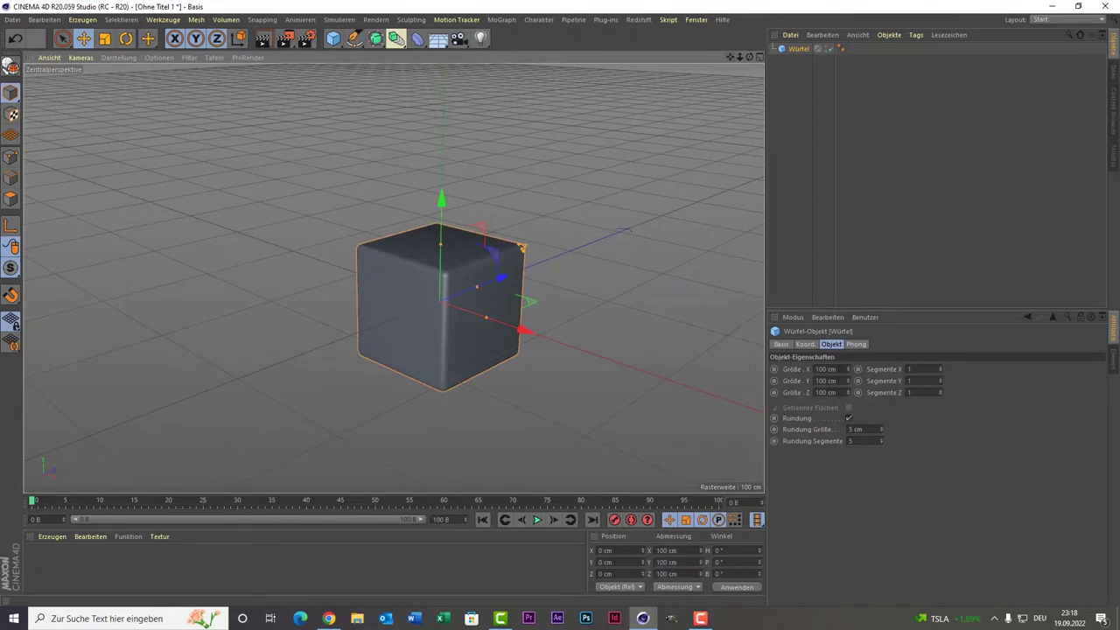
Step: Copy the rounded cube and place the copy to the right of the original
{"action": "key", "text": "ctrl+c"}
{"action": "key", "text": "ctrl+v"}
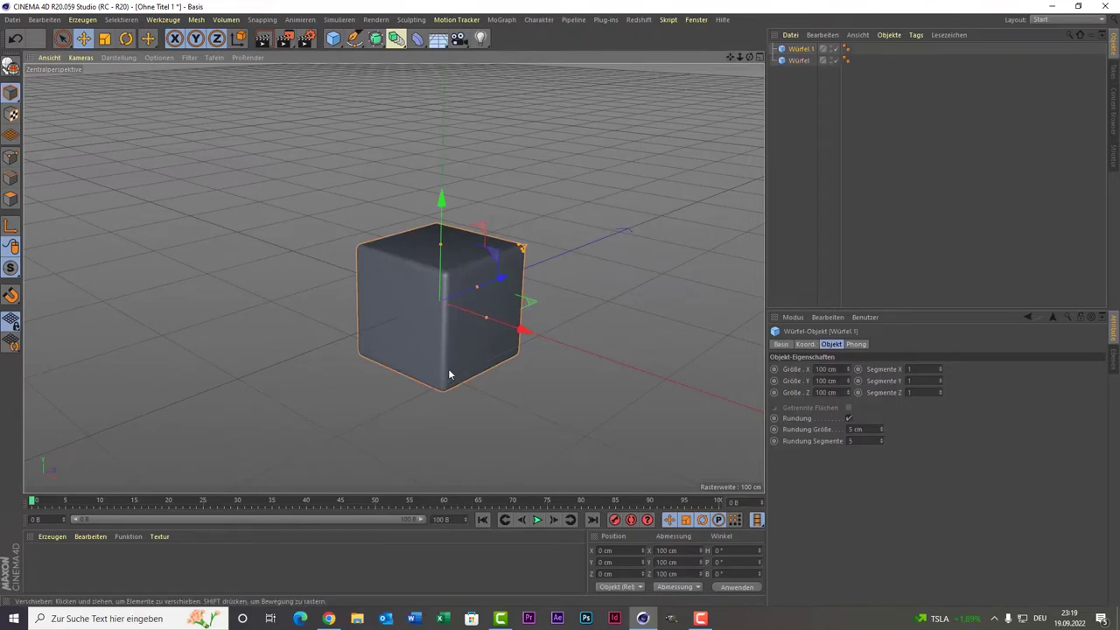
{"action": "mouse_move", "coordinate": [521, 330]}
{"action": "left_mouse_down"}
{"action": "mouse_move", "coordinate": [738, 422]}
{"action": "mouse_move", "coordinate": [690, 426]}
{"action": "left_mouse_up"}
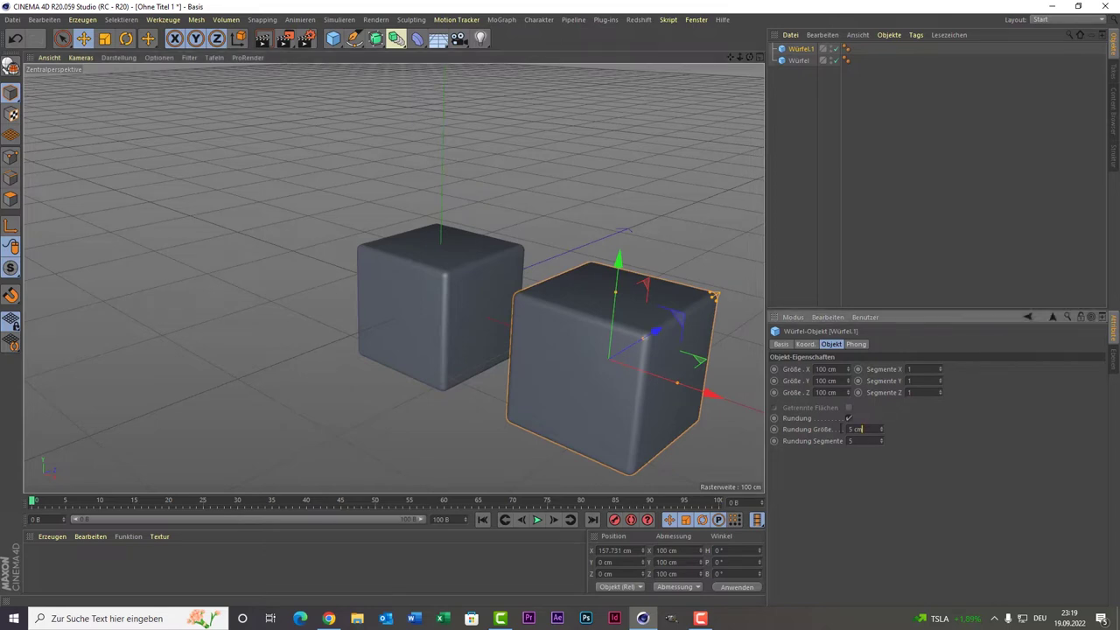
Step: Set the copy's Rundung Größe to 50 cm and Rundung Segmente to 40
{"action": "left_click", "coordinate": [855, 429]}
{"action": "type", "text": "50"}
{"action": "key", "text": "Return"}
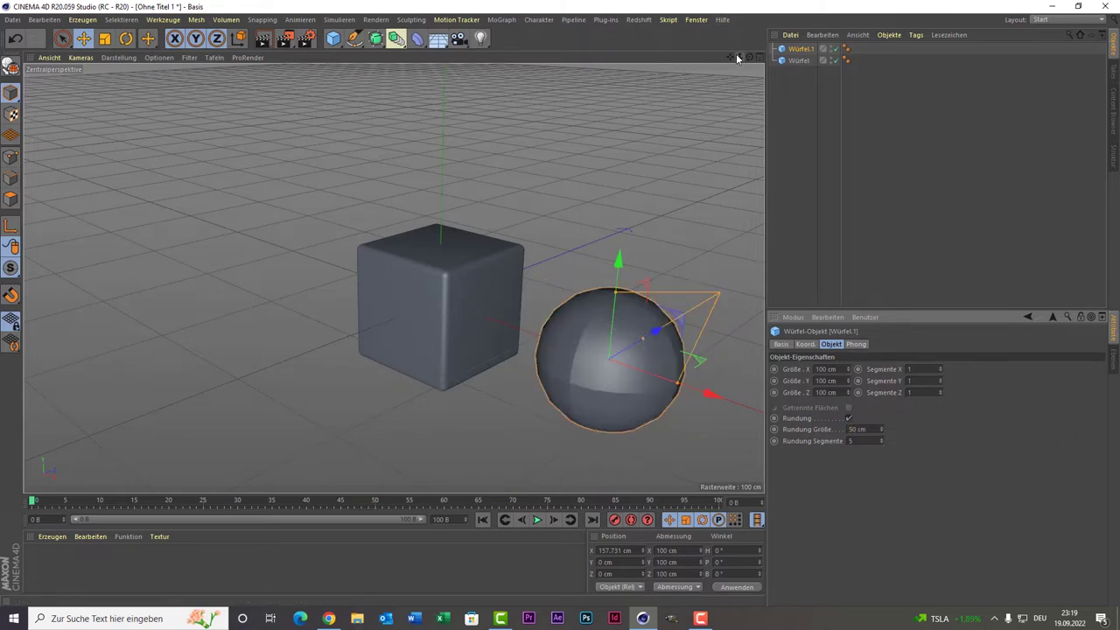
{"action": "left_click_drag", "start_coordinate": [733, 58], "coordinate": [725, 83]}
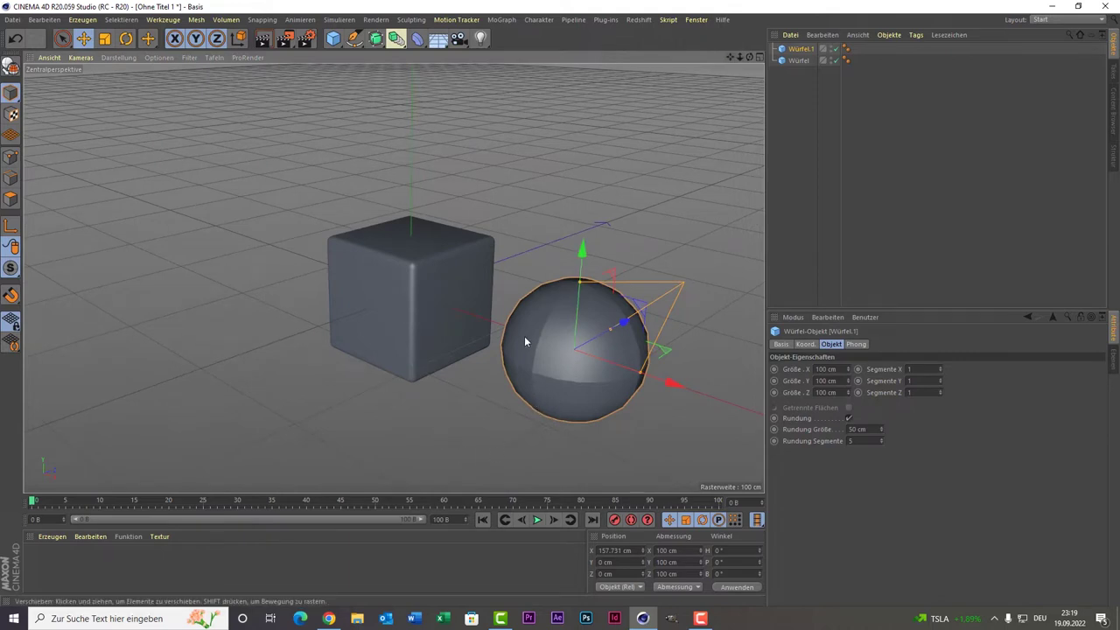
{"action": "left_click", "coordinate": [849, 440]}
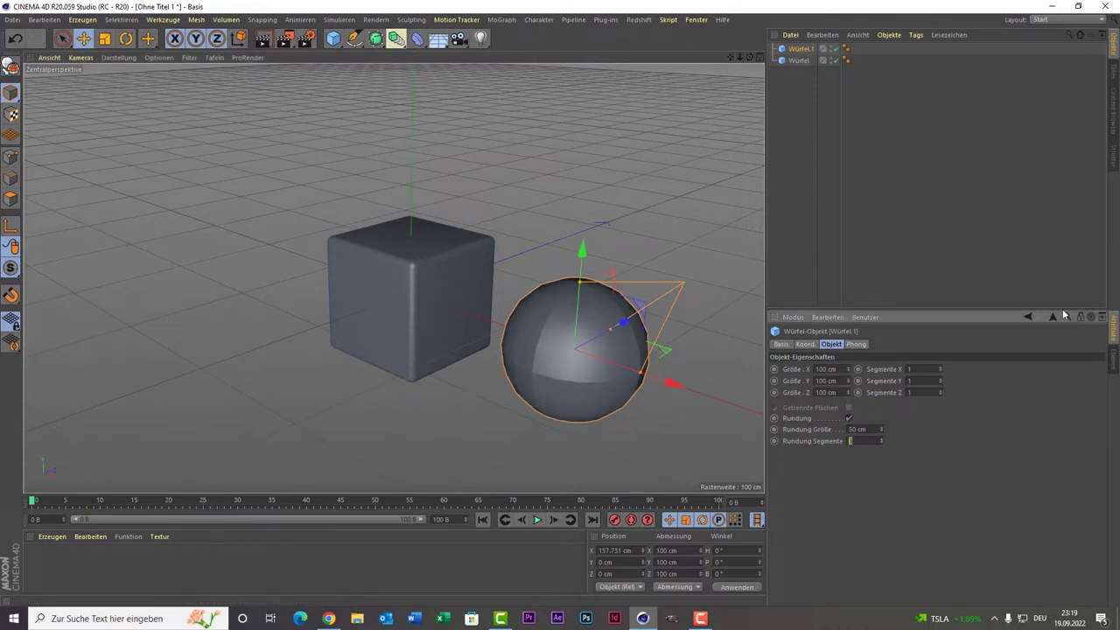
{"action": "type", "text": "40"}
{"action": "key", "text": "Return"}
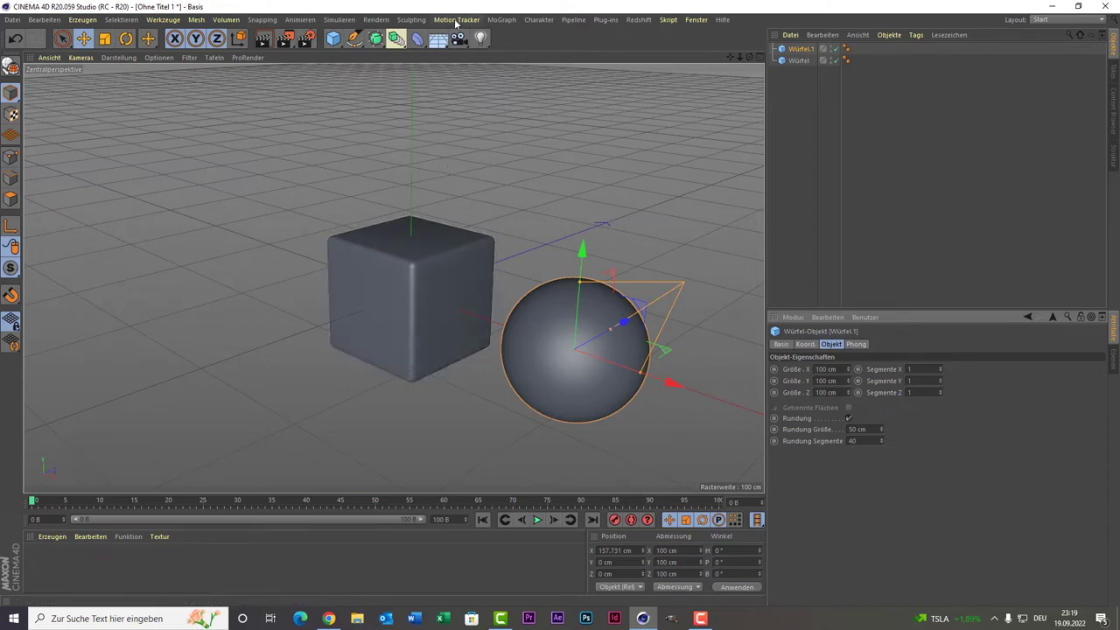
Step: Add a Klon cloner and put both cubes inside it
{"action": "left_click", "coordinate": [496, 20]}
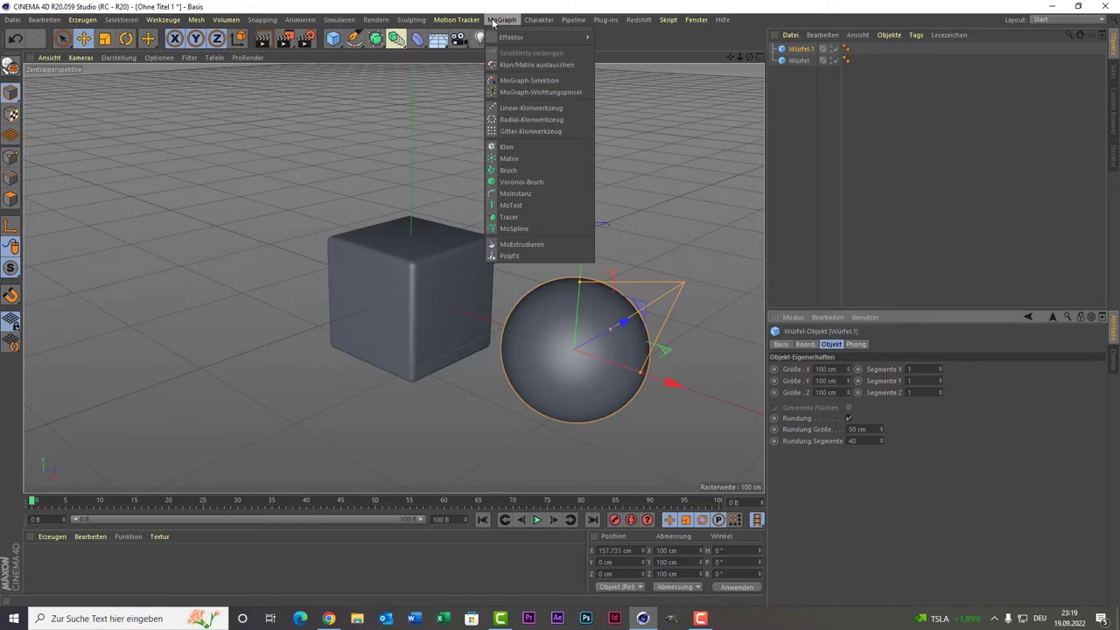
{"action": "left_click", "coordinate": [528, 150]}
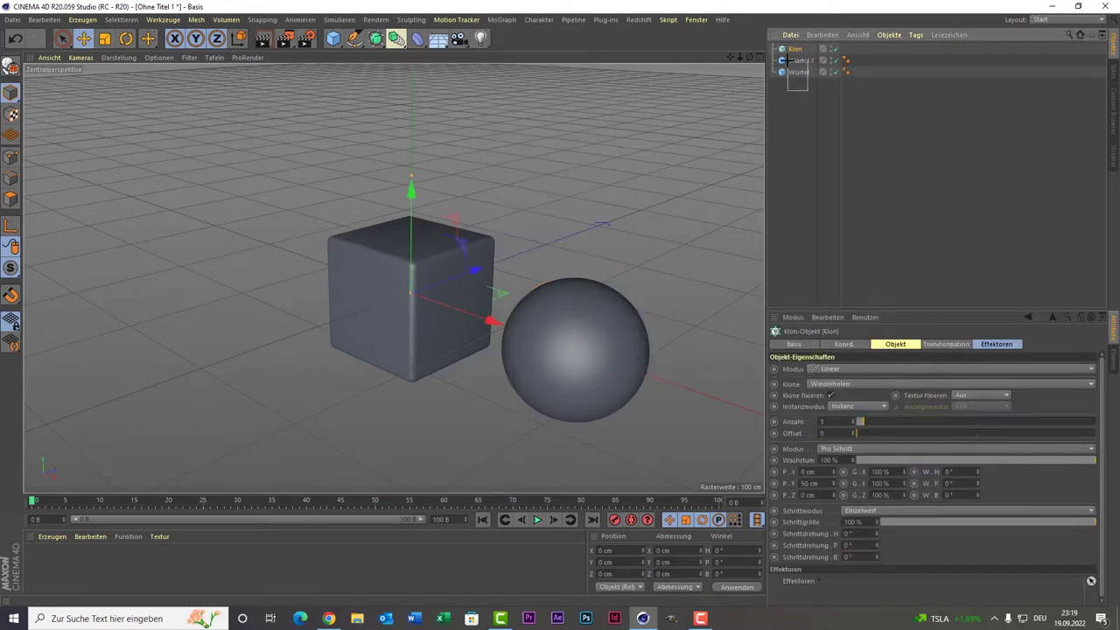
{"action": "left_click_drag", "start_coordinate": [797, 95], "coordinate": [794, 49]}
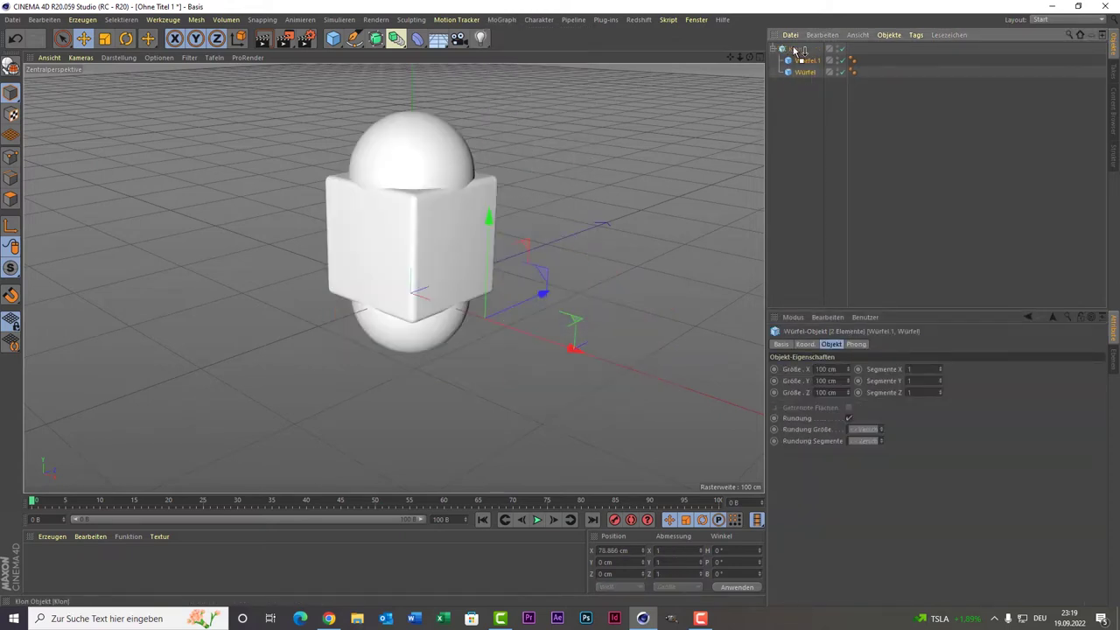
{"action": "left_click", "coordinate": [804, 346]}
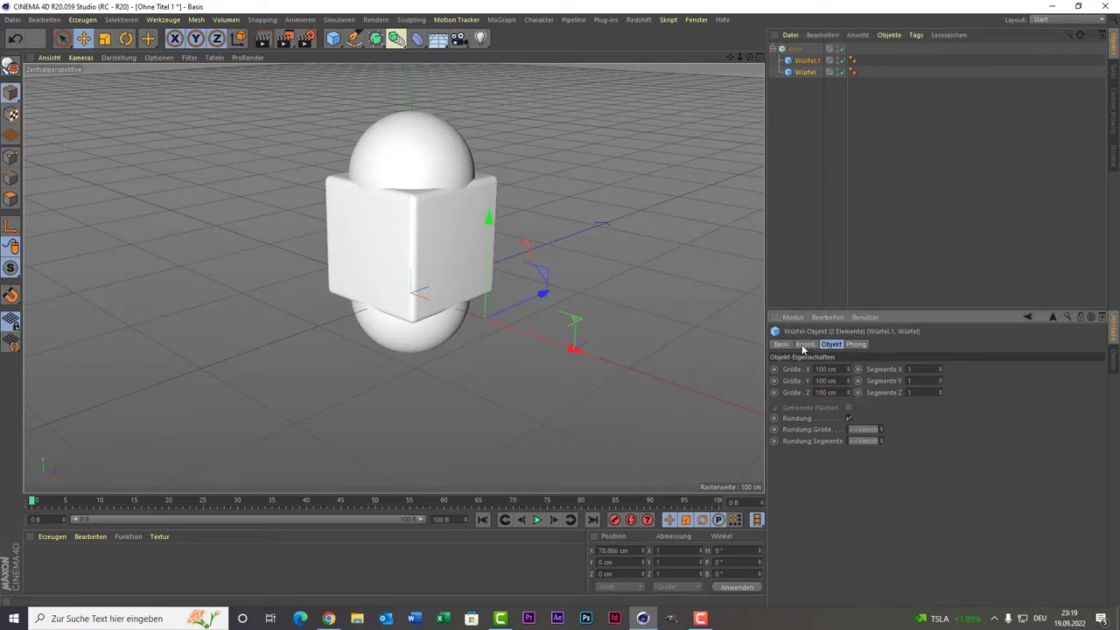
{"action": "left_click", "coordinate": [848, 347]}
{"action": "left_click", "coordinate": [830, 345]}
Step: Set the cloner to blend between the cubes, with Anzahl 1
{"action": "left_click", "coordinate": [785, 50]}
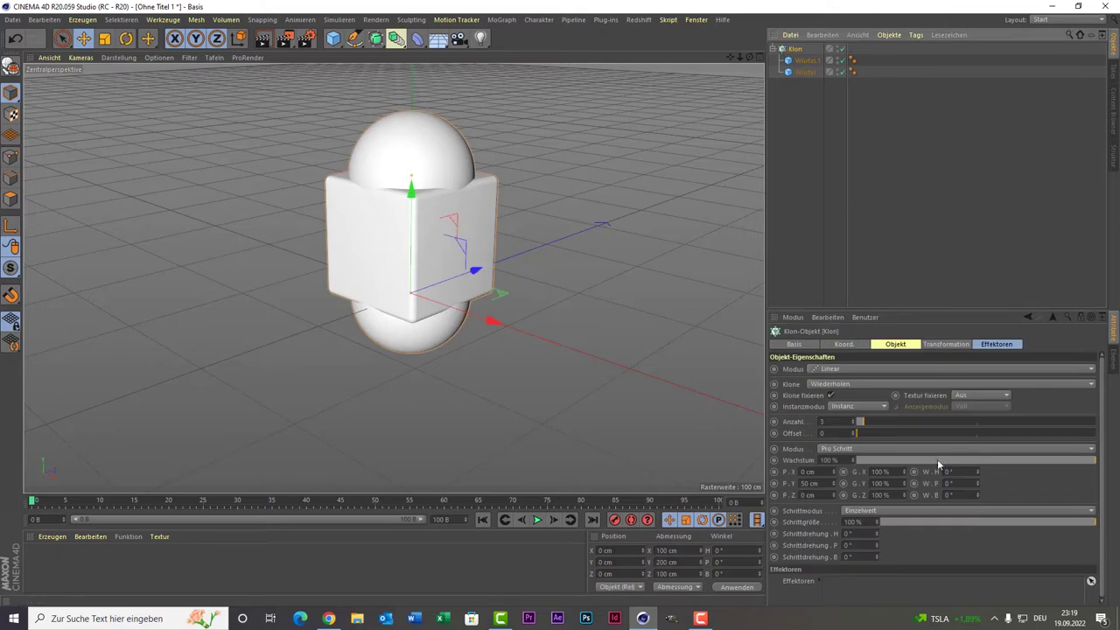
{"action": "left_click", "coordinate": [815, 387]}
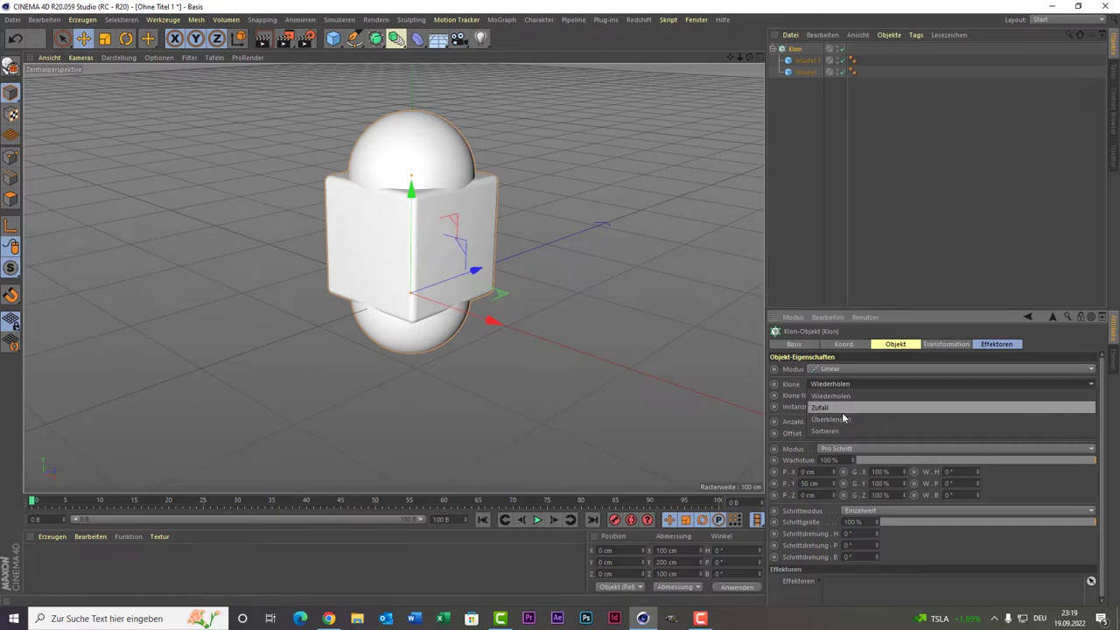
{"action": "left_click", "coordinate": [842, 420]}
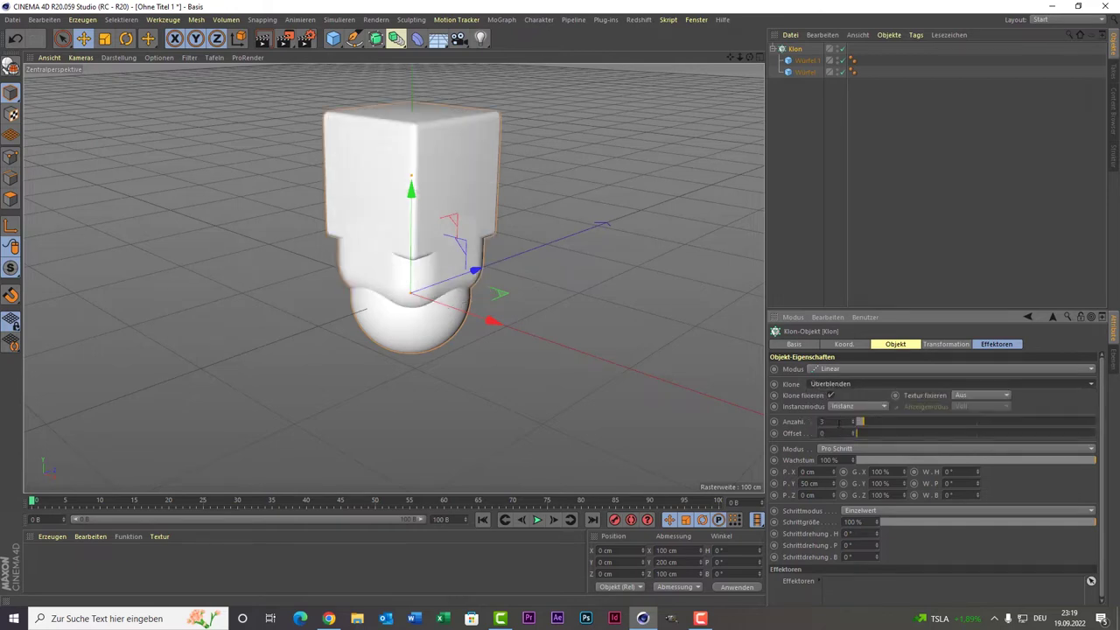
{"action": "type", "text": "1"}
{"action": "key", "text": "Return"}
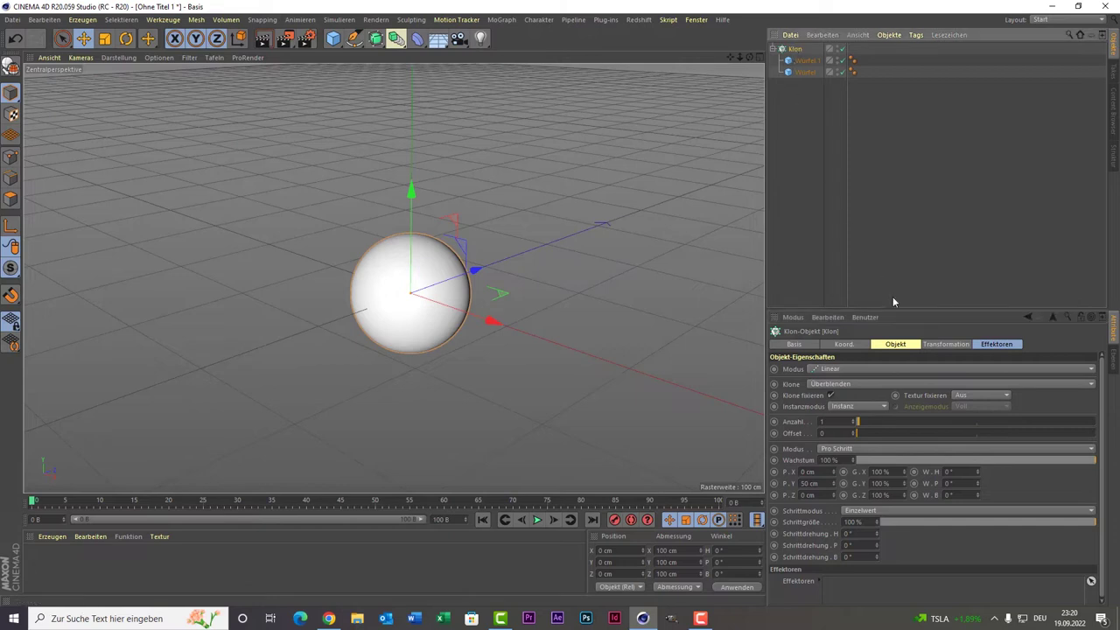
{"action": "left_click", "coordinate": [1012, 346]}
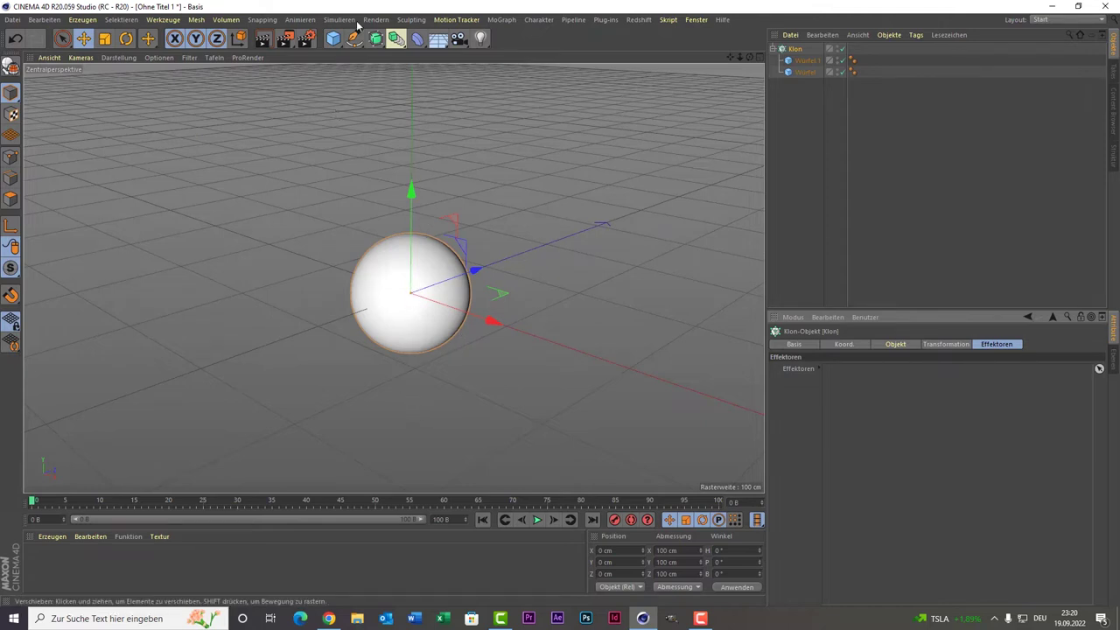
Step: Add a Simpel effector to the cloner
{"action": "left_click", "coordinate": [456, 19]}
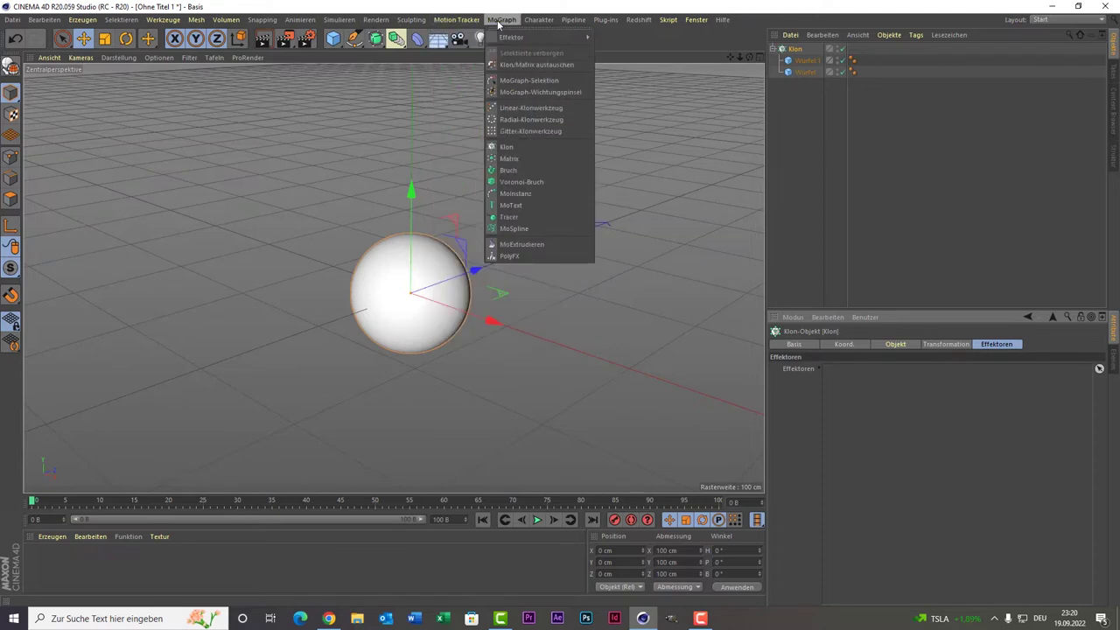
{"action": "mouse_move", "coordinate": [538, 36]}
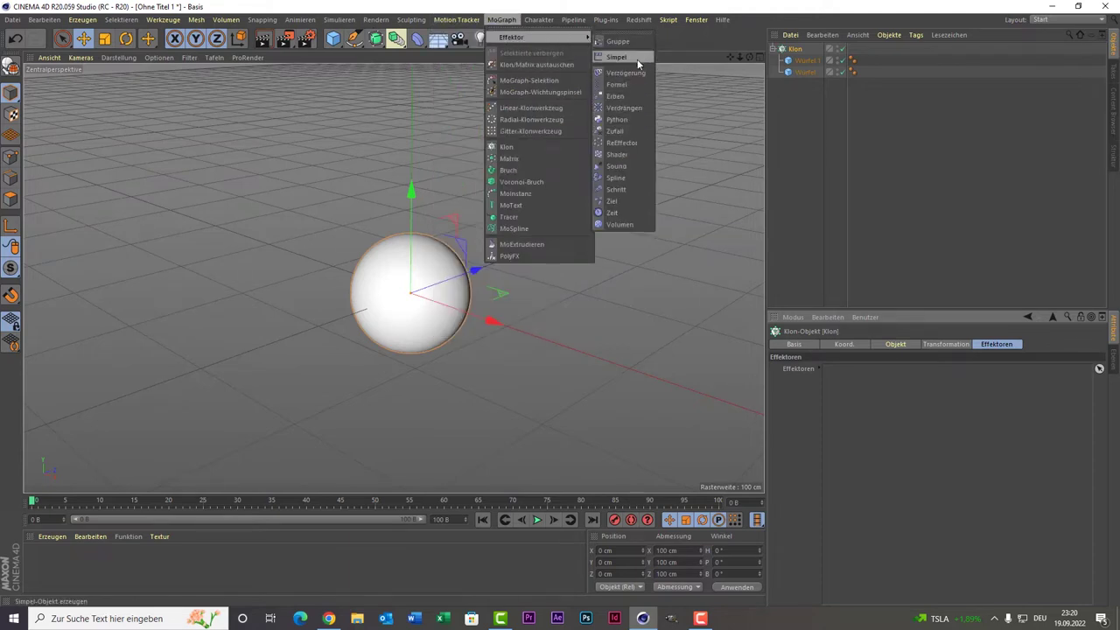
{"action": "left_click", "coordinate": [638, 62]}
{"action": "left_click", "coordinate": [801, 61]}
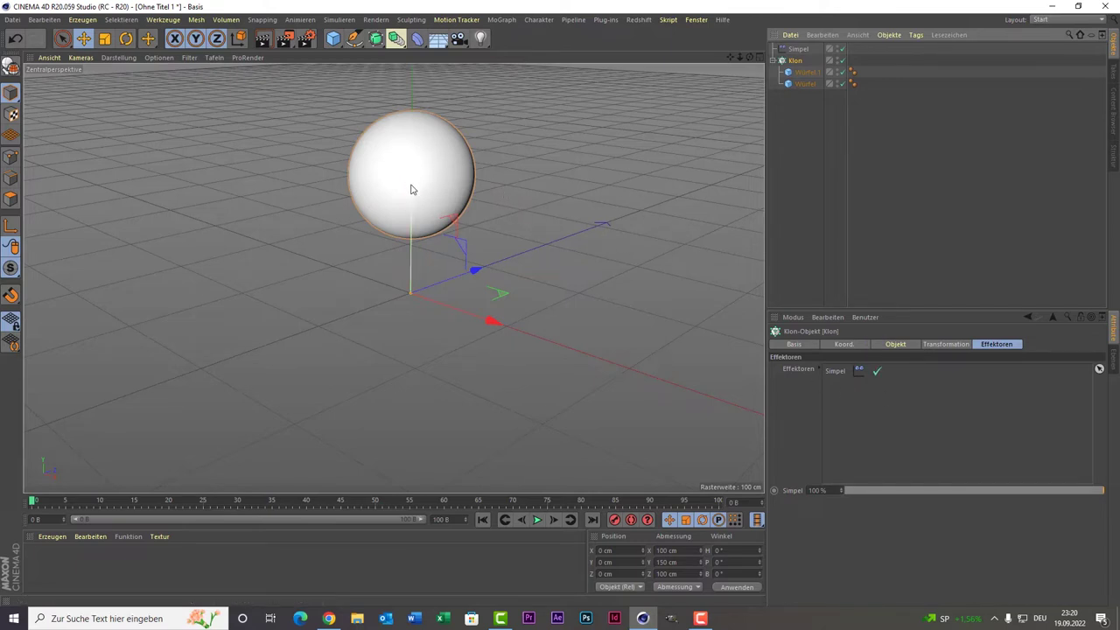
Step: In the Simpel effector, uncheck Position and set Klone ändern to 32 %
{"action": "left_click", "coordinate": [795, 51]}
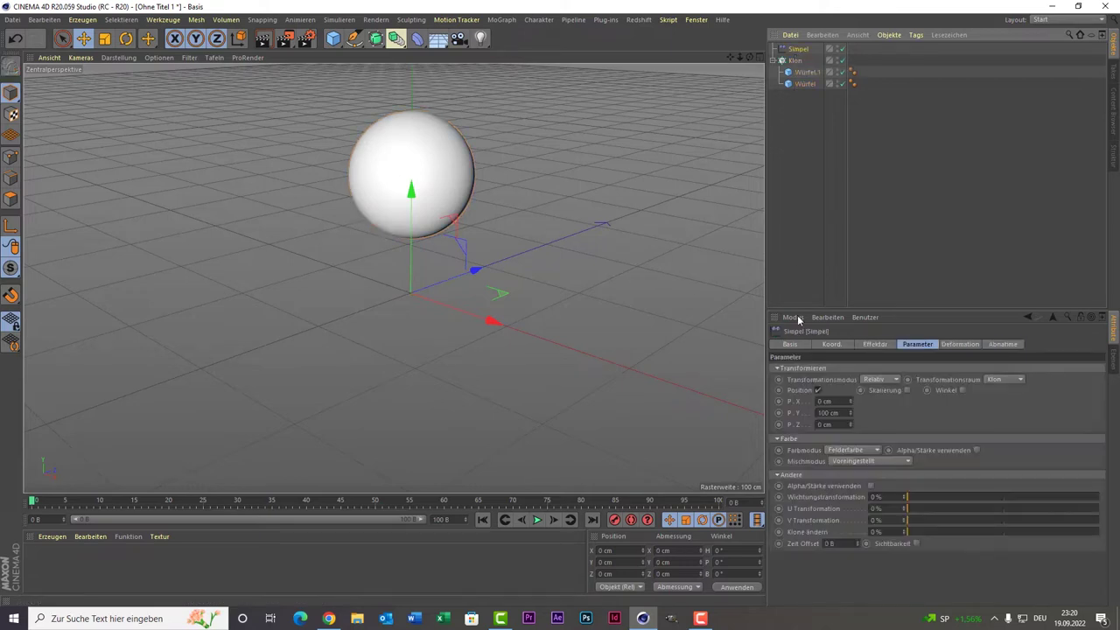
{"action": "left_click", "coordinate": [819, 391]}
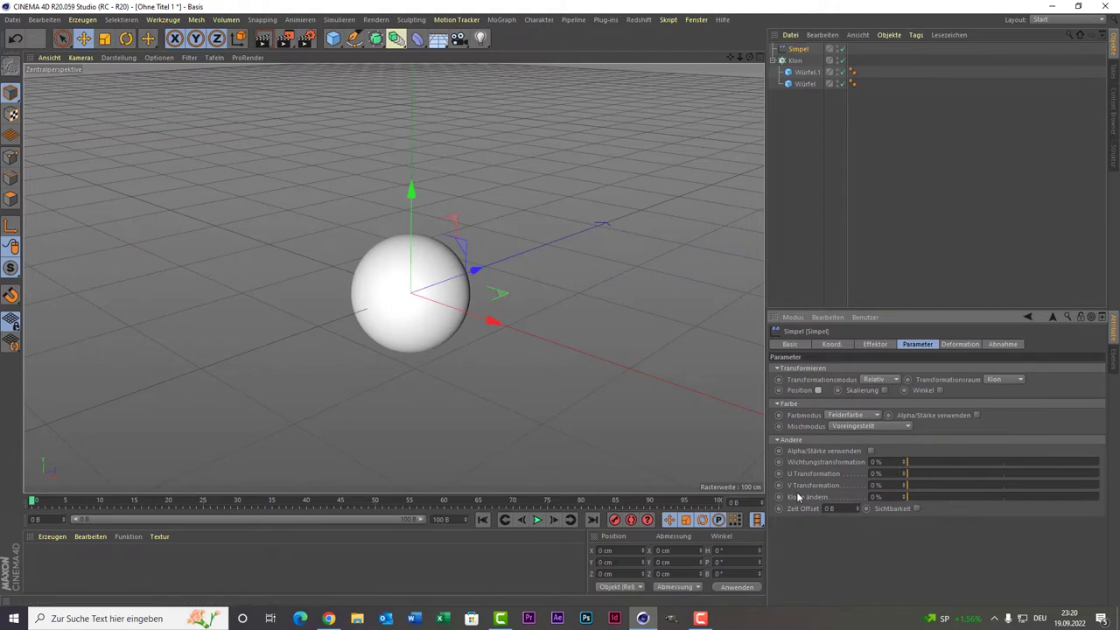
{"action": "mouse_move", "coordinate": [919, 501]}
{"action": "left_mouse_down"}
{"action": "mouse_move", "coordinate": [1099, 497]}
{"action": "mouse_move", "coordinate": [892, 511]}
{"action": "left_mouse_up"}
{"action": "key", "text": "ctrl+z"}
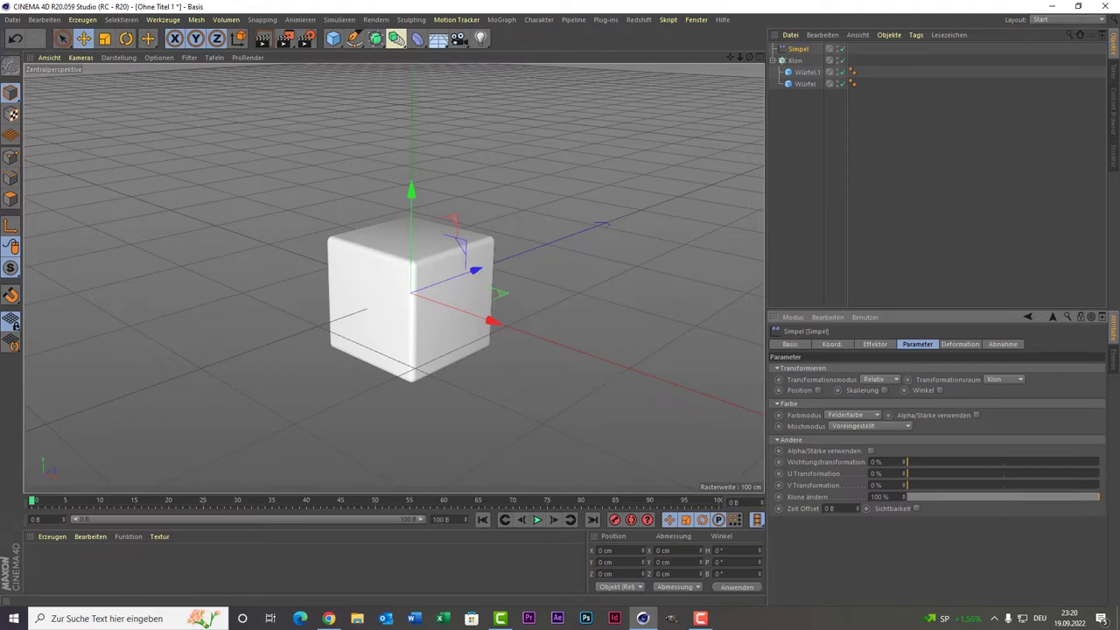
{"action": "left_click_drag", "start_coordinate": [1099, 497], "coordinate": [970, 508]}
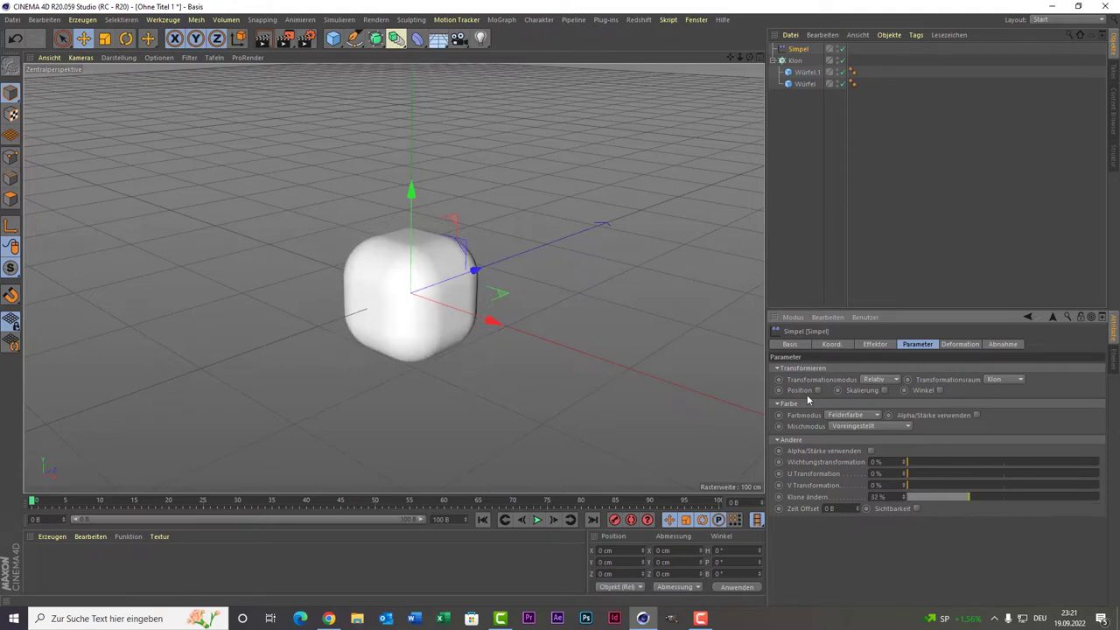
{"action": "left_click", "coordinate": [795, 60]}
{"action": "left_click_drag", "start_coordinate": [794, 112], "coordinate": [810, 56]}
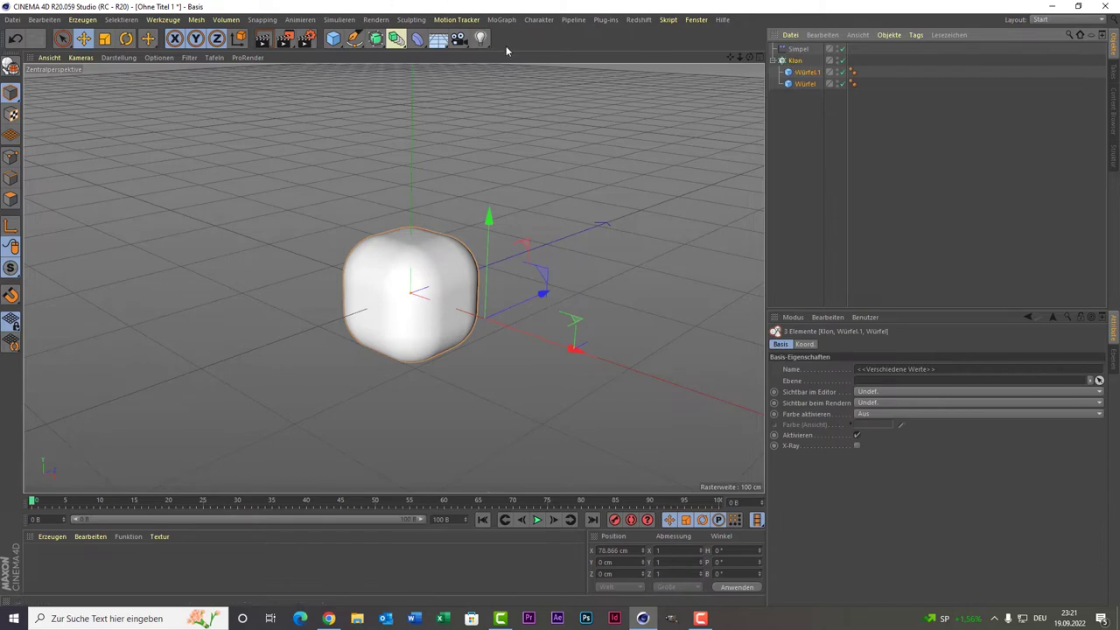
Step: Create a new cloner, Klon.1, and nest the original Klon under it
{"action": "left_click", "coordinate": [500, 19]}
{"action": "left_click", "coordinate": [554, 145]}
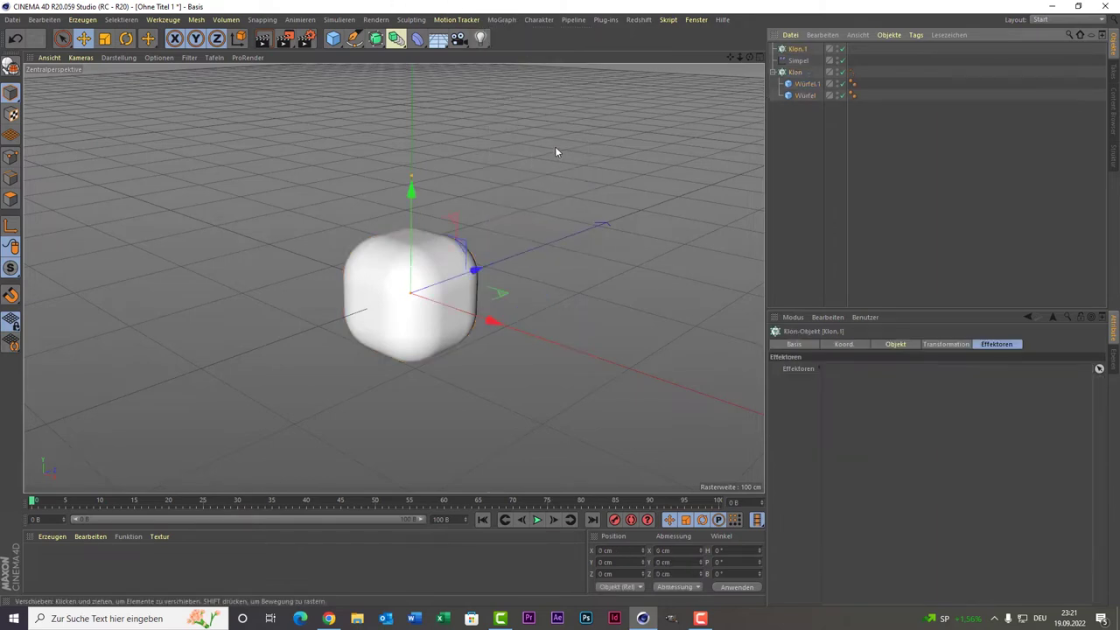
{"action": "left_click_drag", "start_coordinate": [795, 116], "coordinate": [804, 51]}
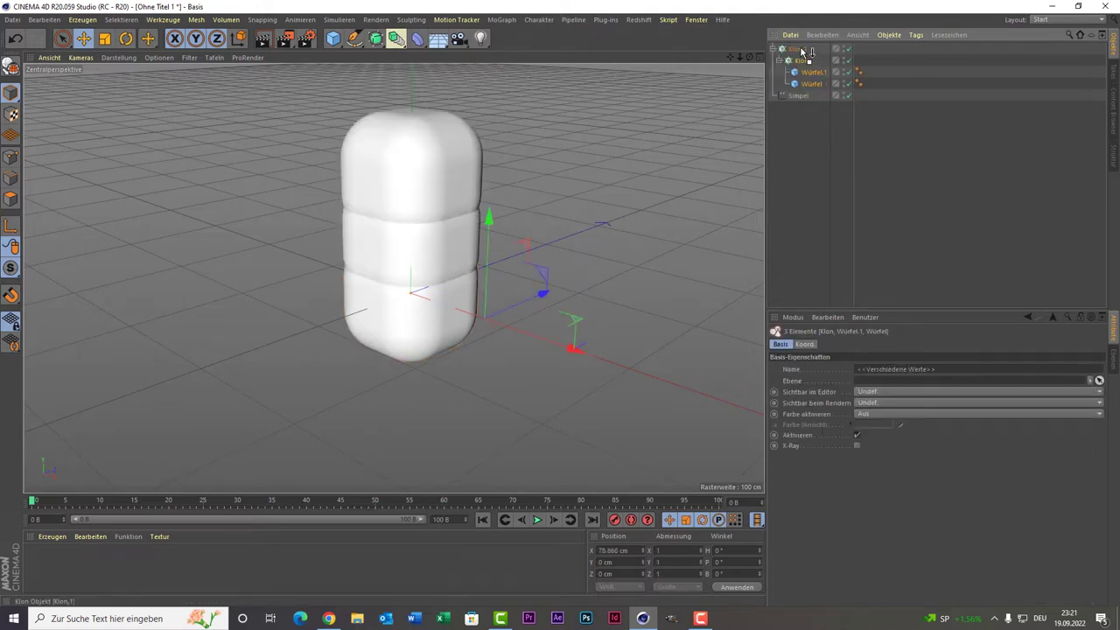
{"action": "left_click", "coordinate": [800, 49]}
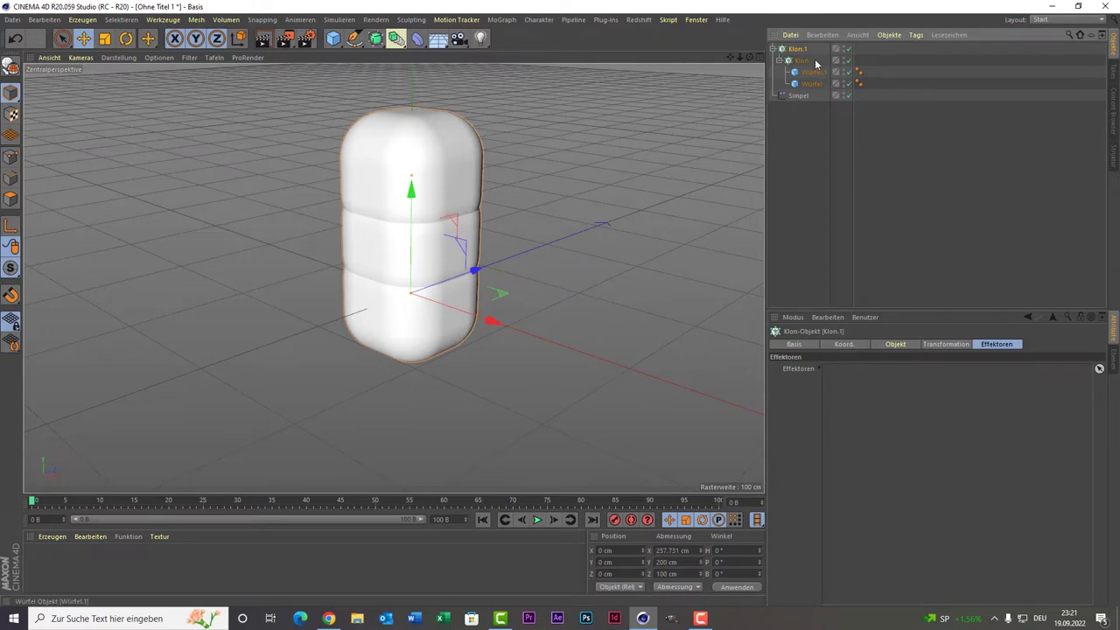
Step: Switch Klon.1's Modus to Gitter for a 3×3×3 grid of clones
{"action": "left_click", "coordinate": [882, 346]}
{"action": "left_click", "coordinate": [858, 371]}
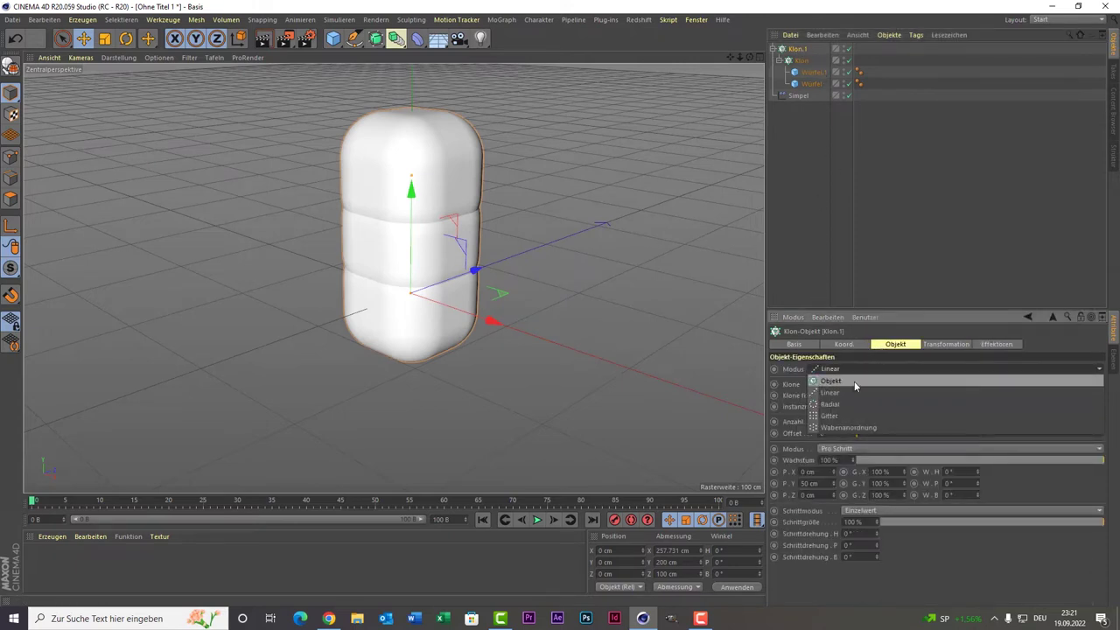
{"action": "left_click", "coordinate": [855, 417]}
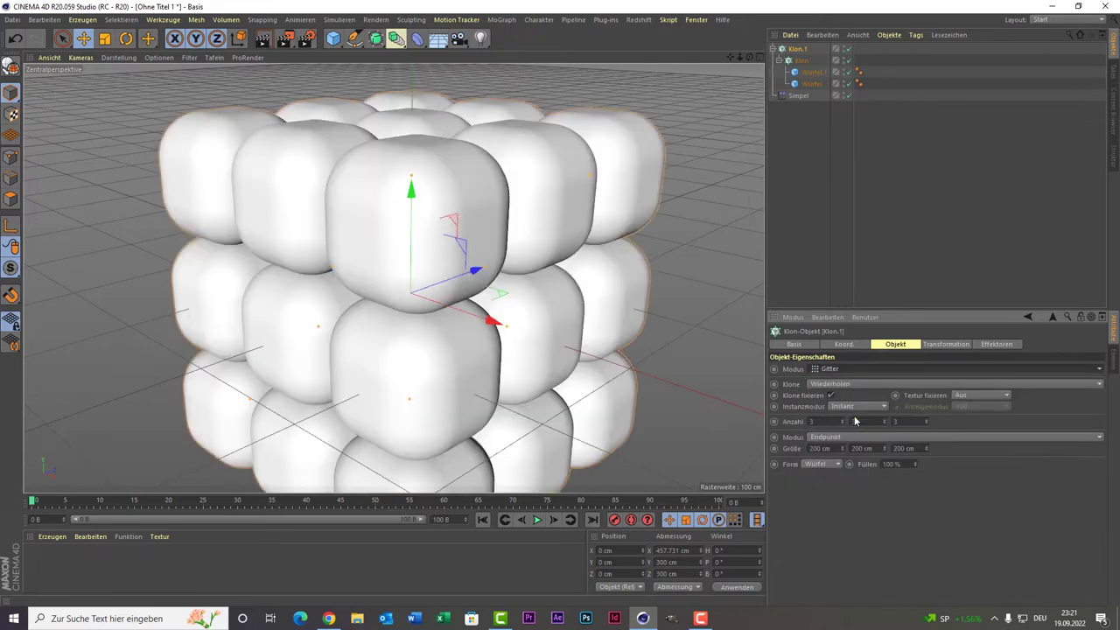
{"action": "scroll", "coordinate": [672, 242], "scroll_direction": "down", "scroll_amount": 3}
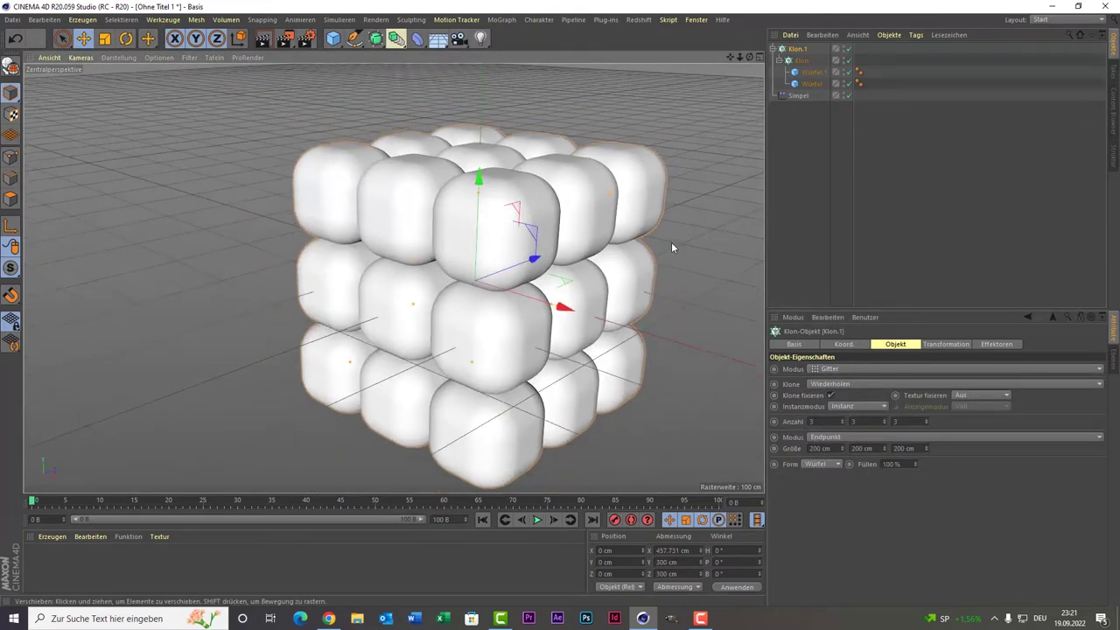
{"action": "scroll", "coordinate": [674, 235], "scroll_direction": "down", "scroll_amount": 2}
{"action": "left_click_drag", "start_coordinate": [734, 58], "coordinate": [734, 63]}
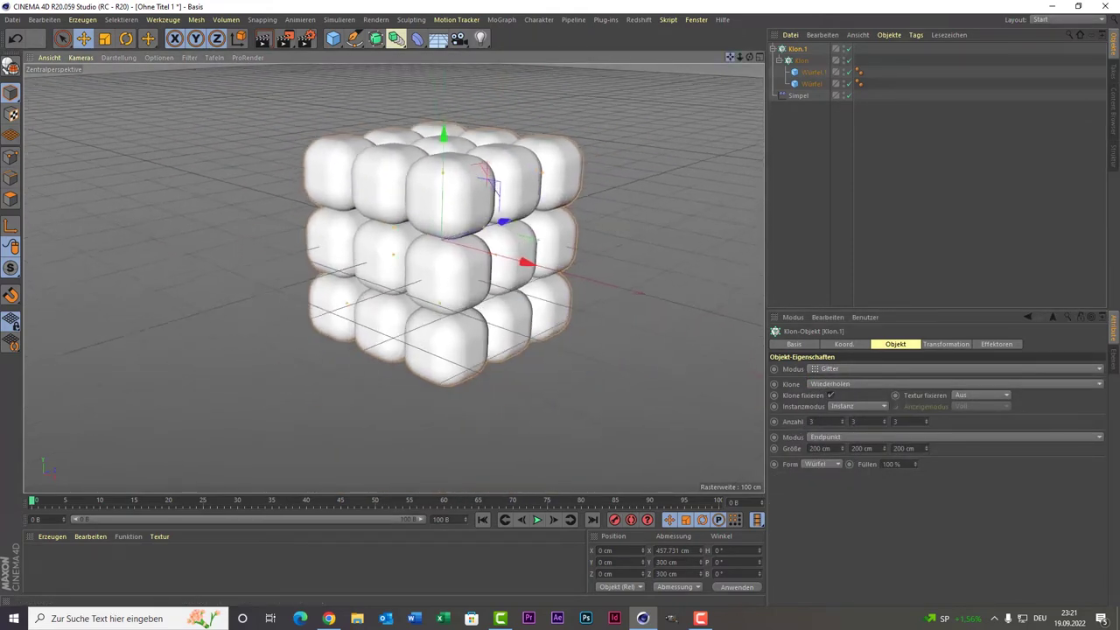
Step: Drag the Simpel effector's Klone ändern to 0 % so all clones become spheres
{"action": "left_click", "coordinate": [794, 96]}
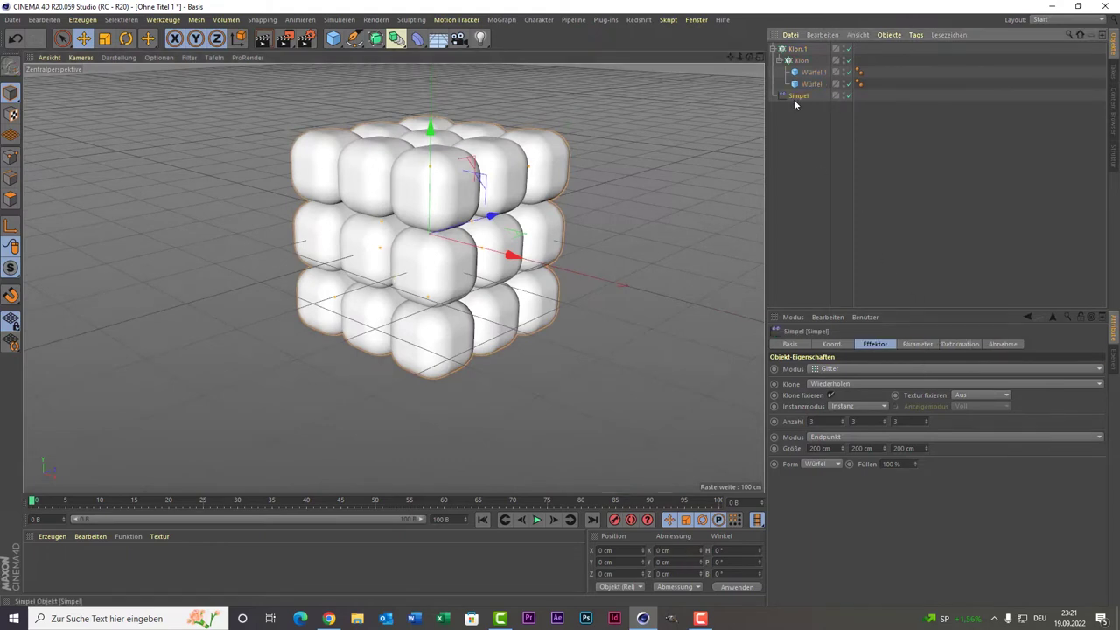
{"action": "left_click", "coordinate": [917, 346]}
{"action": "mouse_move", "coordinate": [910, 496]}
{"action": "left_mouse_down"}
{"action": "mouse_move", "coordinate": [1099, 496]}
{"action": "mouse_move", "coordinate": [907, 496]}
{"action": "mouse_move", "coordinate": [1099, 496]}
{"action": "mouse_move", "coordinate": [925, 492]}
{"action": "left_mouse_up"}
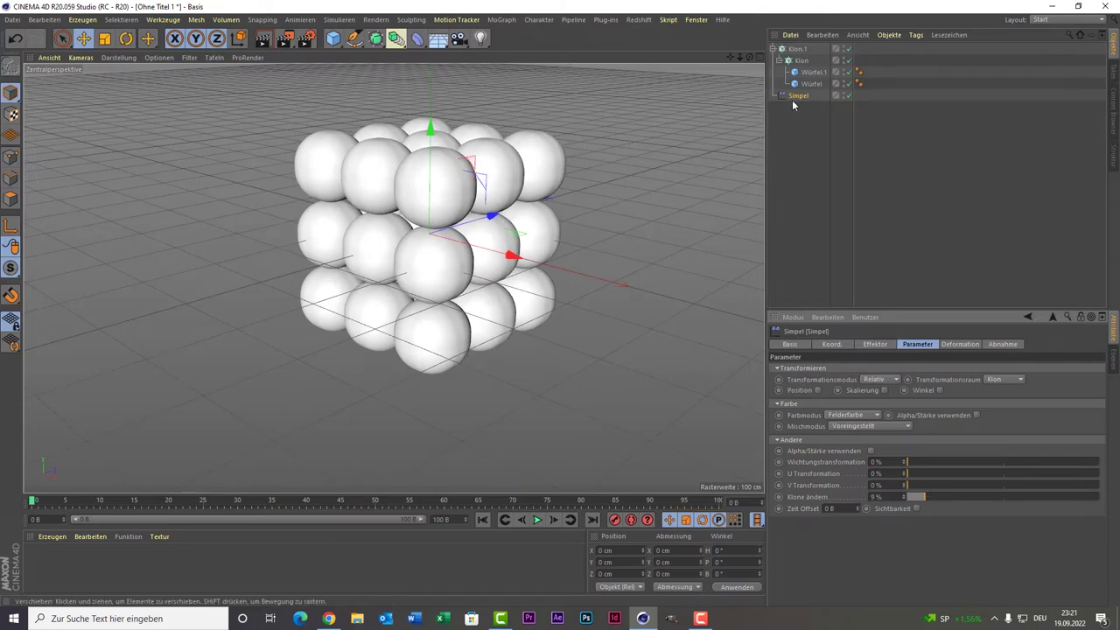
{"action": "key", "text": "super"}
{"action": "left_click", "coordinate": [724, 189]}
{"action": "left_click", "coordinate": [751, 213]}
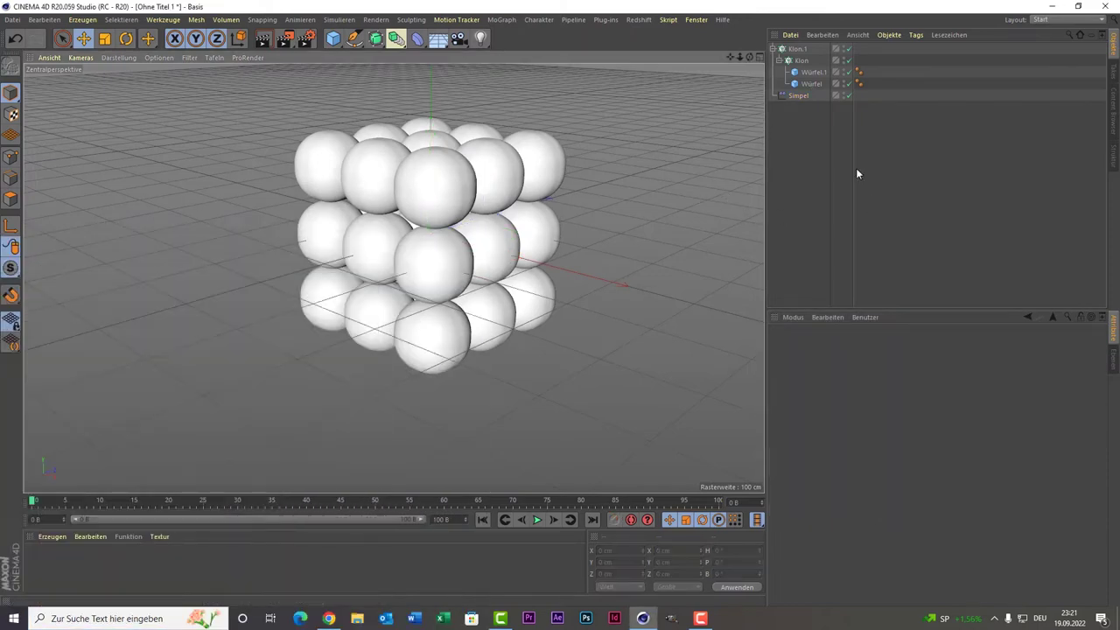
{"action": "left_click", "coordinate": [803, 61]}
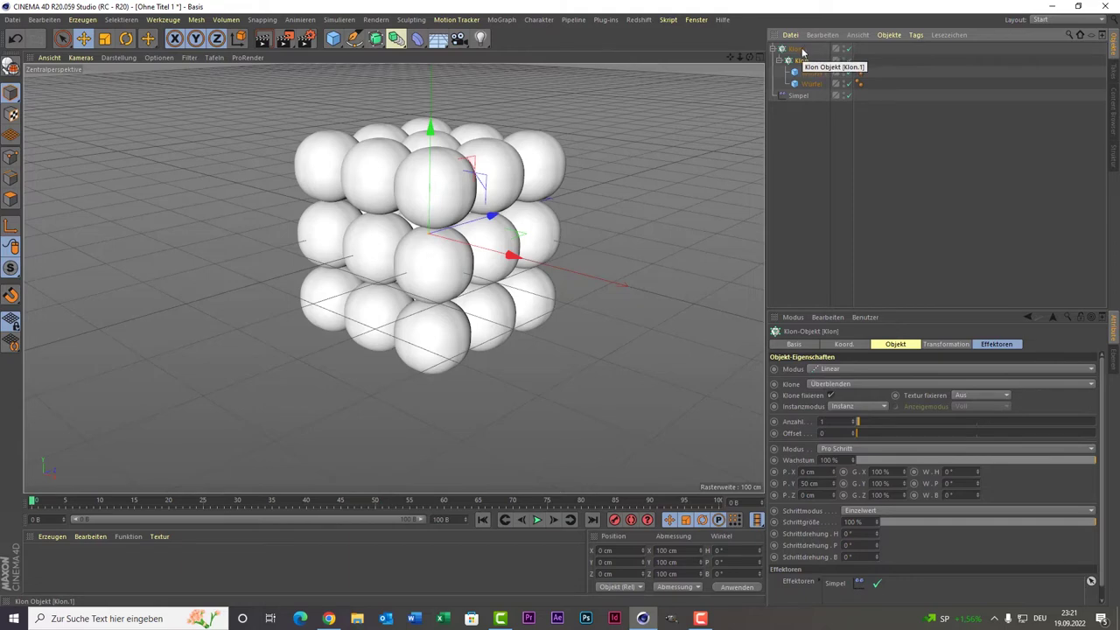
Step: Set Klon.1's vertical Anzahl to 5 and Größe Y to 400 cm
{"action": "left_click", "coordinate": [798, 49]}
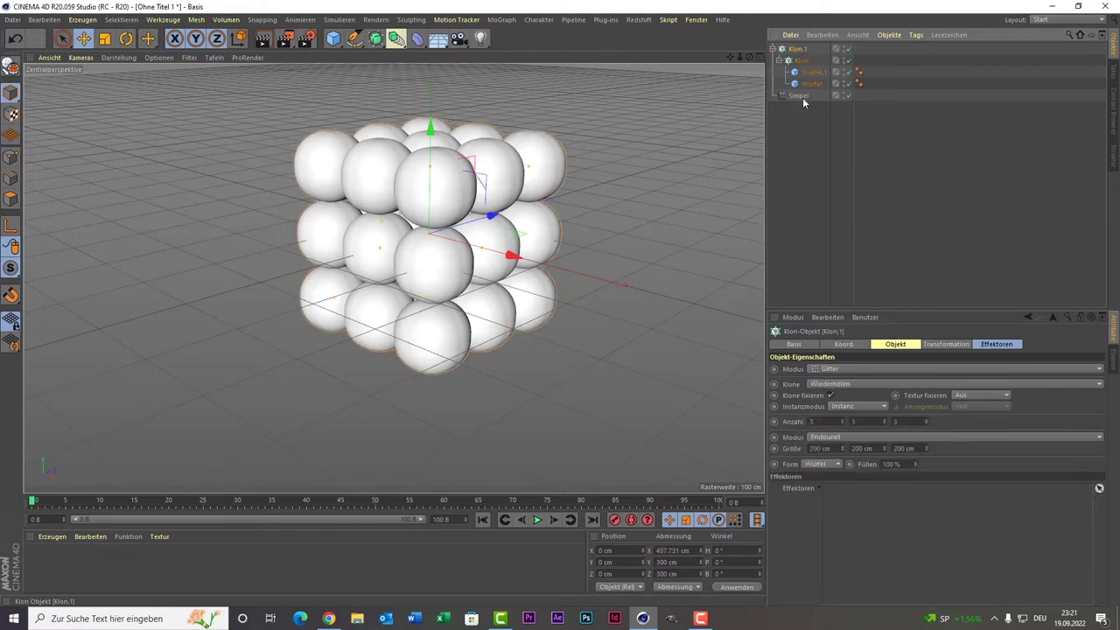
{"action": "left_click", "coordinate": [871, 423]}
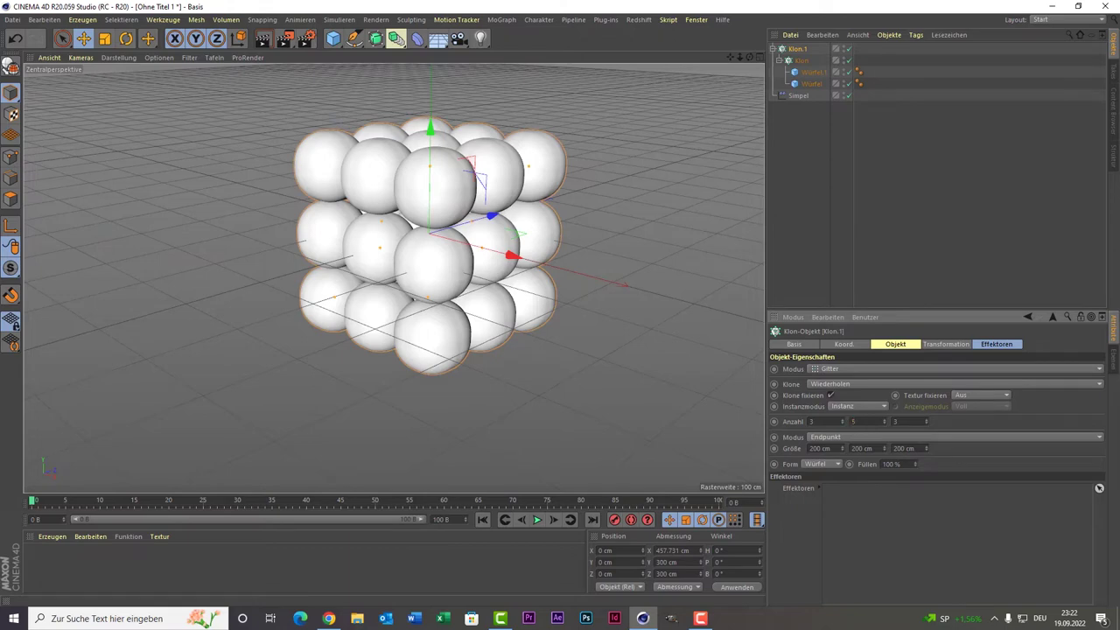
{"action": "type", "text": "5"}
{"action": "key", "text": "Return"}
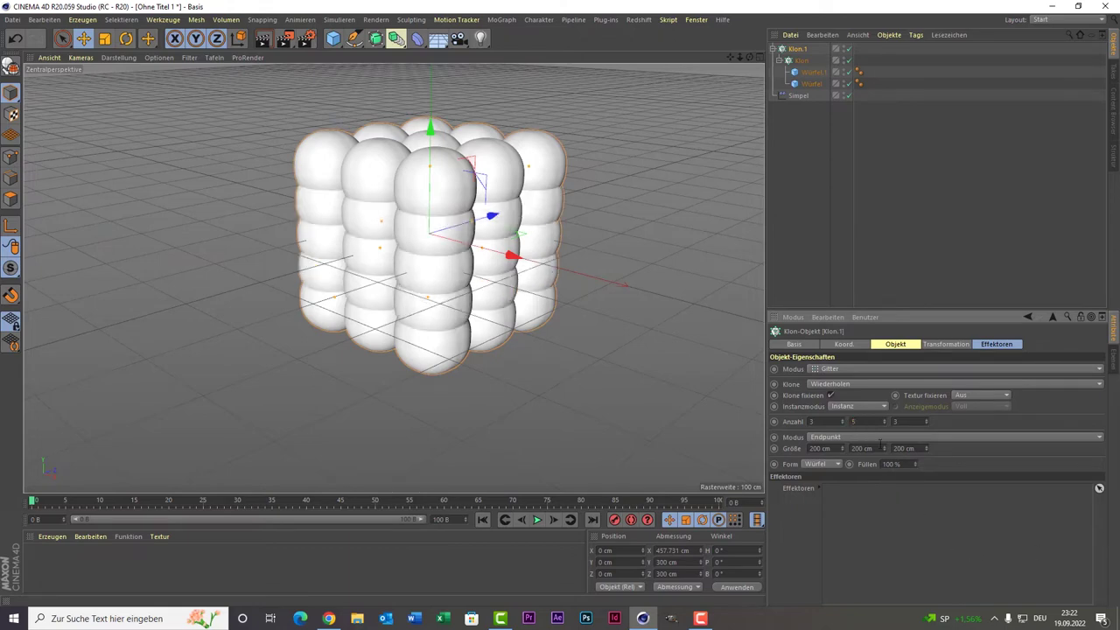
{"action": "left_click", "coordinate": [871, 449]}
{"action": "type", "text": "400"}
{"action": "key", "text": "Return"}
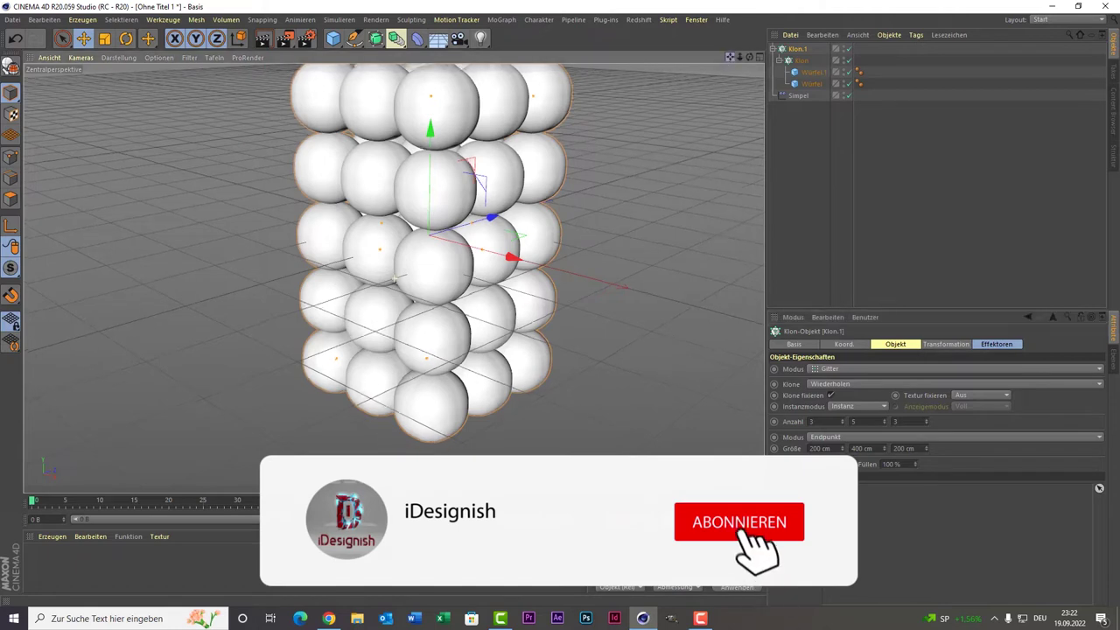
Step: Drag Simpel's Klone ändern back to 100 % so every clone is a cube
{"action": "left_click_drag", "start_coordinate": [725, 56], "coordinate": [804, 52]}
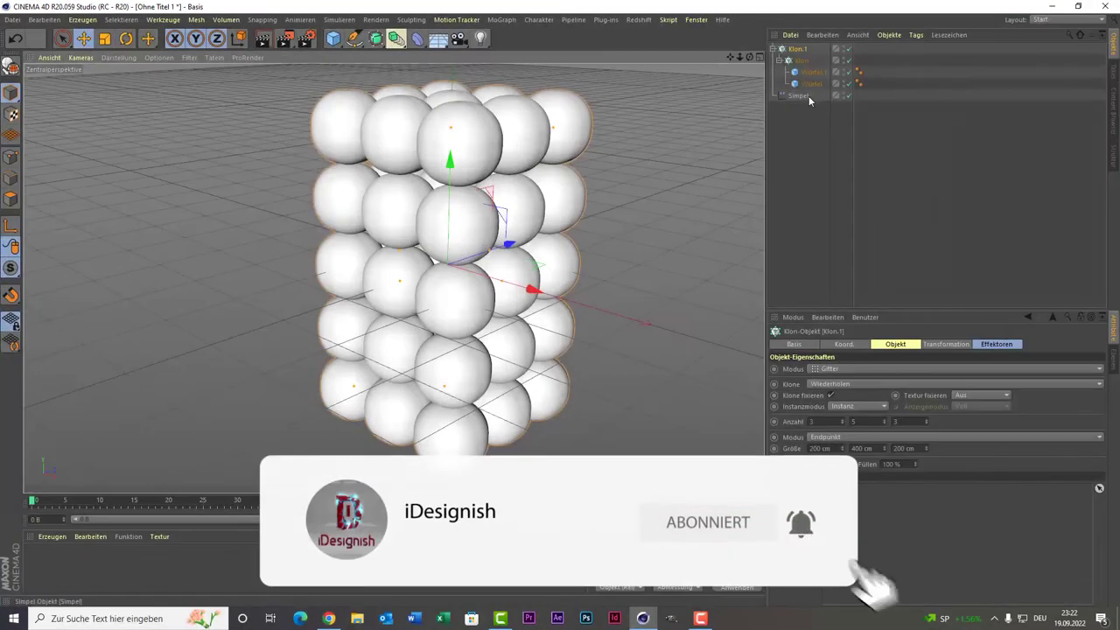
{"action": "left_click", "coordinate": [809, 96]}
{"action": "left_click_drag", "start_coordinate": [924, 496], "coordinate": [1103, 496]}
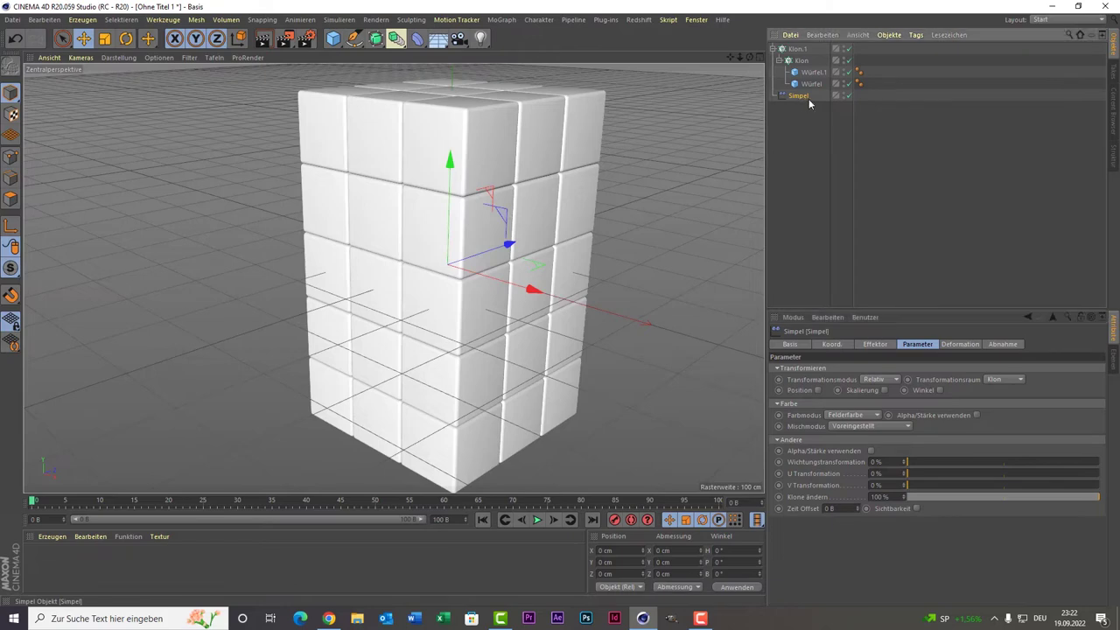
Step: Add a Linearfeld to the Simpel effector's falloff and slide it to X 20.181 cm
{"action": "left_click", "coordinate": [1003, 345]}
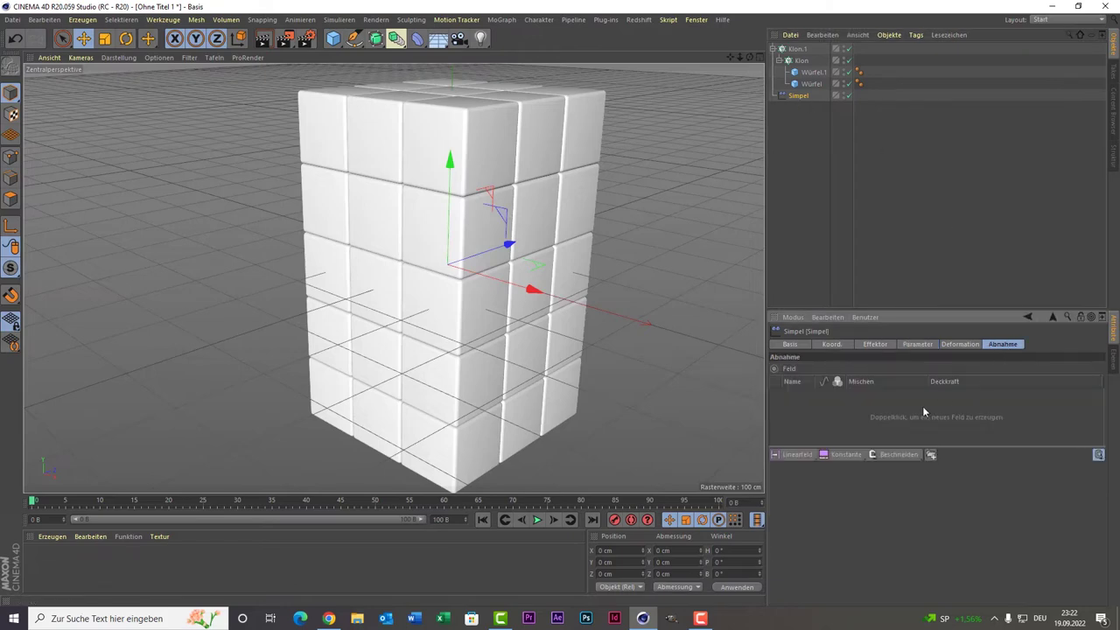
{"action": "left_click", "coordinate": [802, 456]}
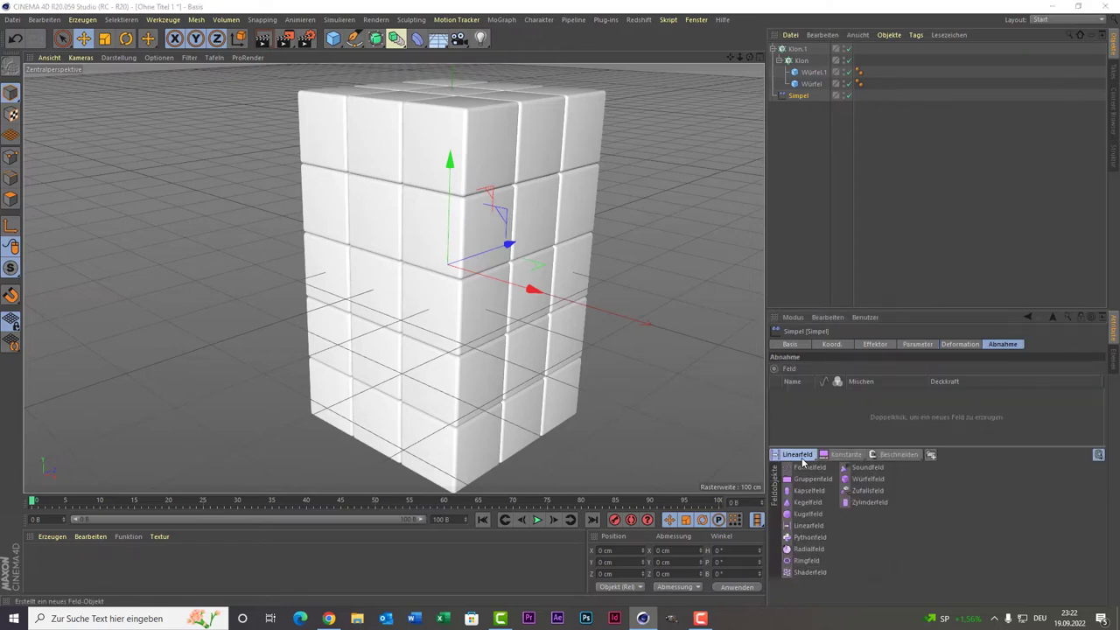
{"action": "left_click", "coordinate": [826, 524]}
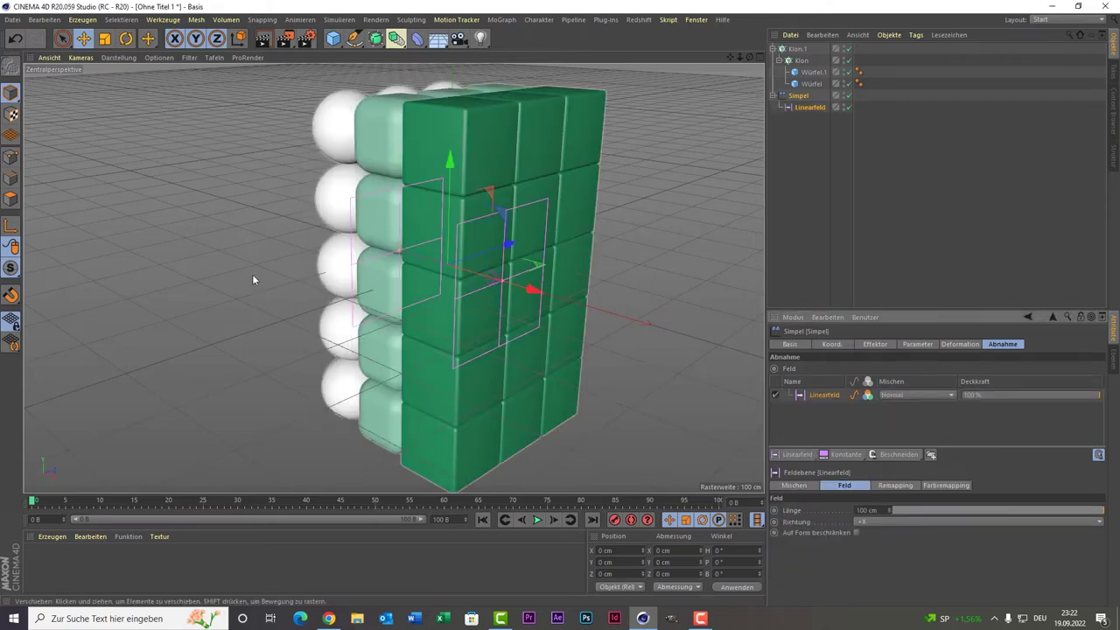
{"action": "mouse_move", "coordinate": [532, 294]}
{"action": "left_mouse_down"}
{"action": "mouse_move", "coordinate": [570, 323]}
{"action": "mouse_move", "coordinate": [494, 325]}
{"action": "mouse_move", "coordinate": [531, 340]}
{"action": "left_mouse_up"}
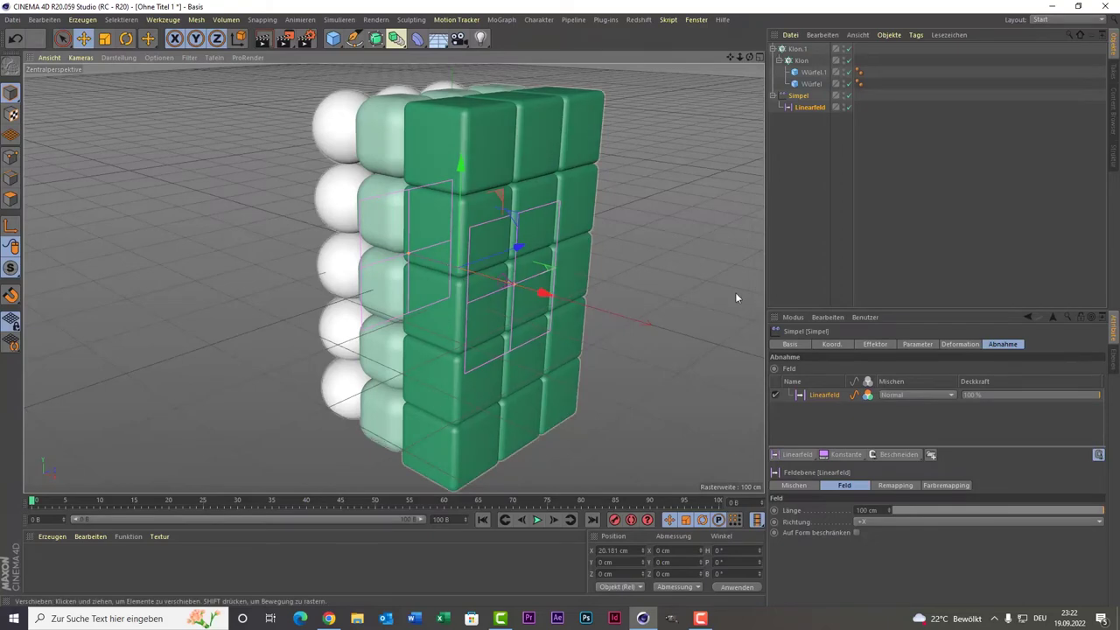
Step: Select the Linearfeld and review its Remapping, Farbremapping and Feld settings
{"action": "left_click", "coordinate": [809, 107]}
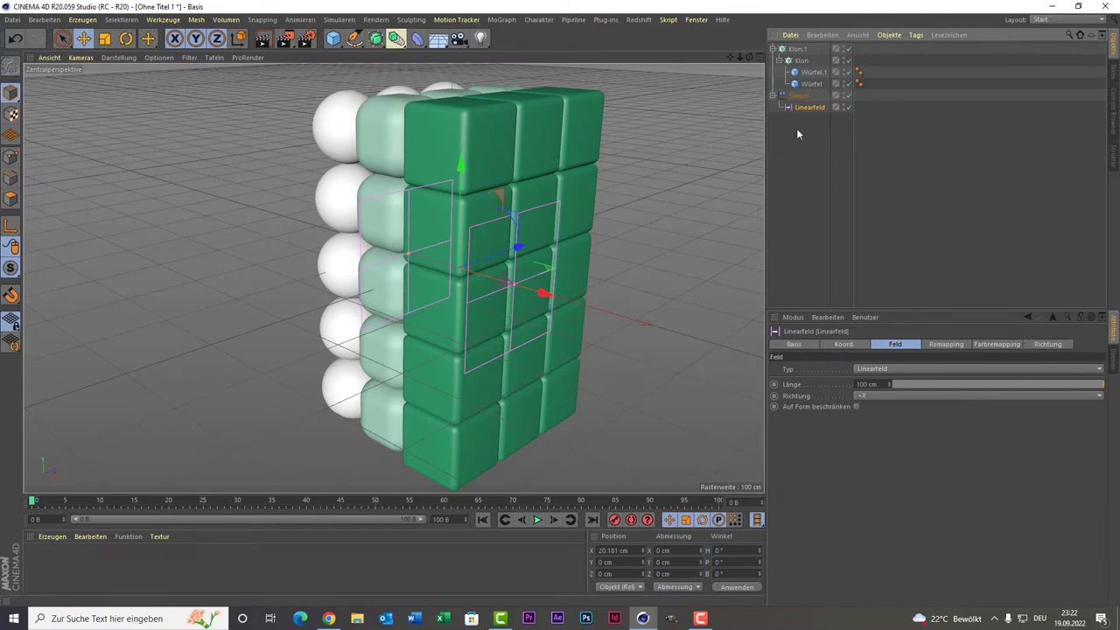
{"action": "left_click", "coordinate": [963, 344]}
{"action": "left_click", "coordinate": [982, 345]}
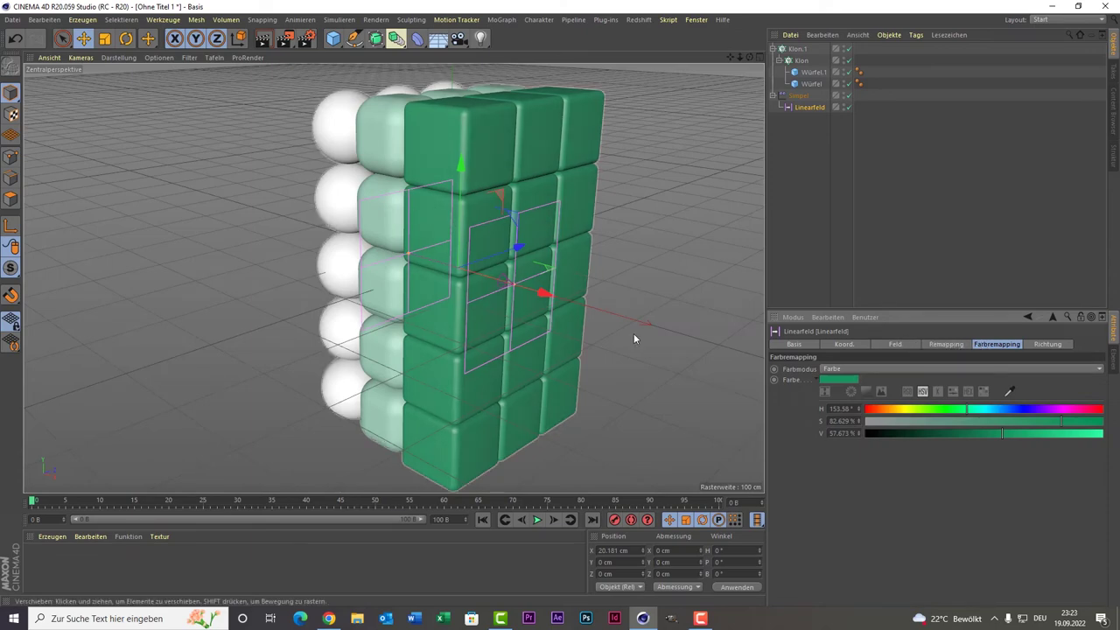
{"action": "left_click", "coordinate": [940, 345]}
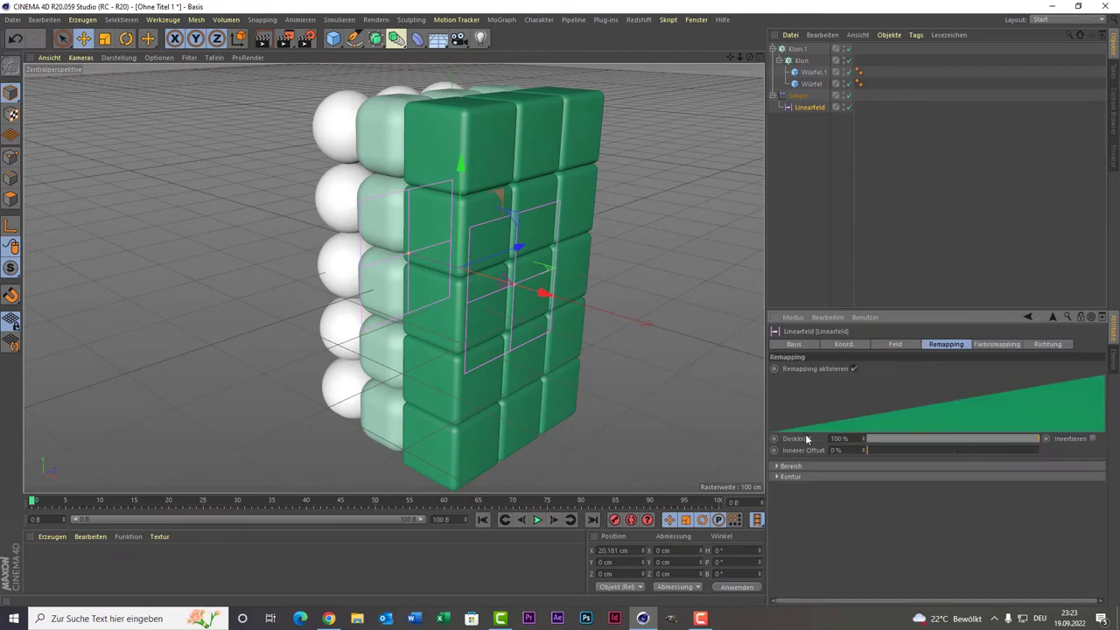
{"action": "left_click", "coordinate": [996, 346]}
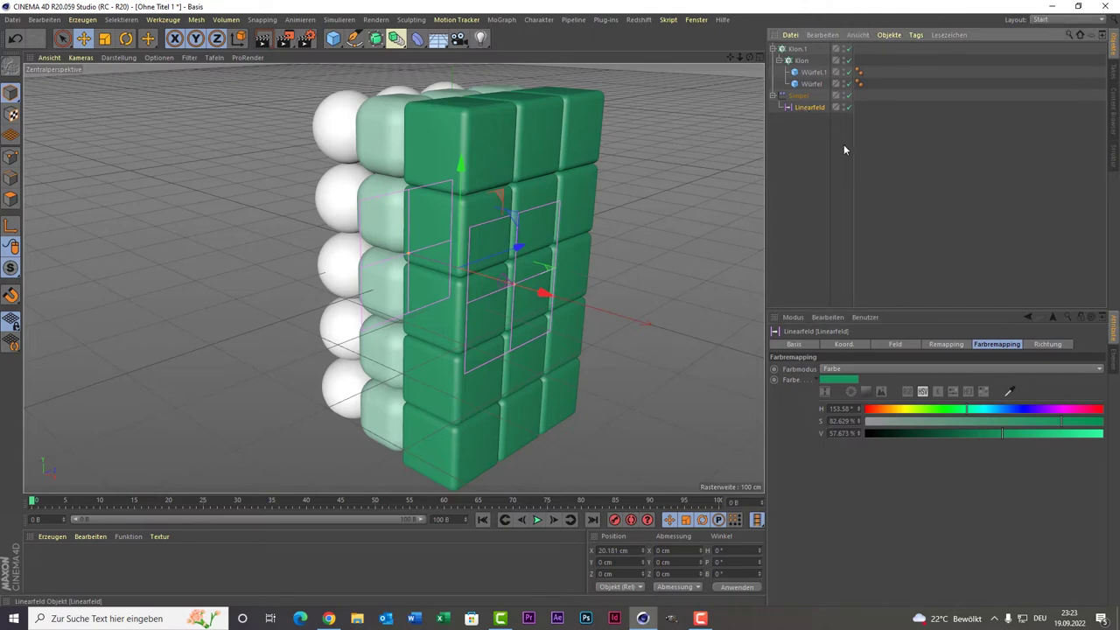
{"action": "left_click", "coordinate": [956, 345]}
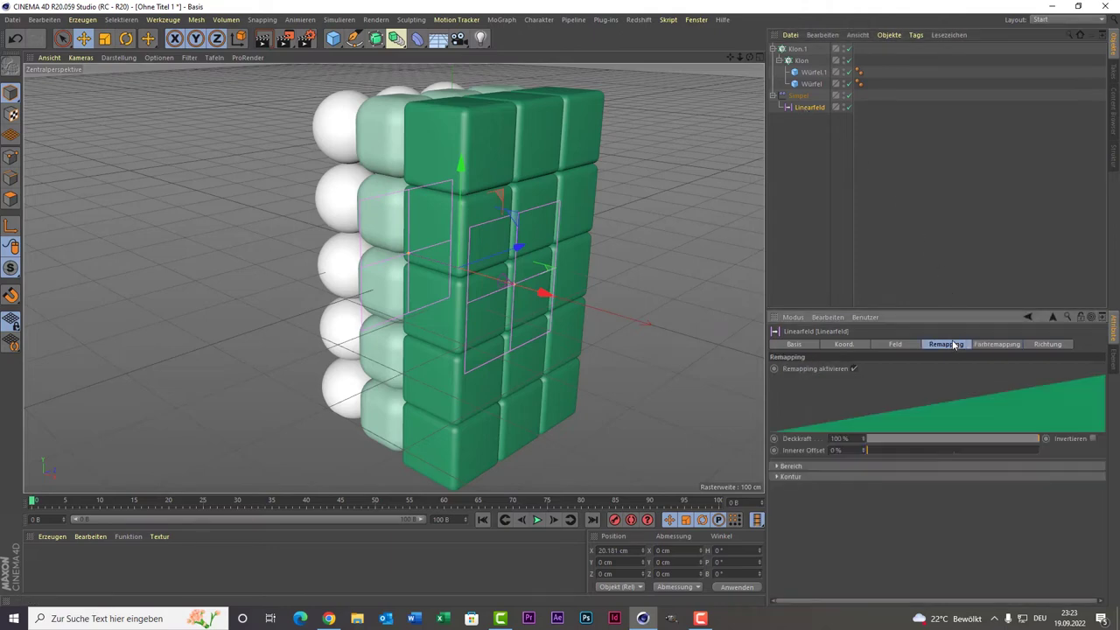
{"action": "left_click", "coordinate": [889, 344]}
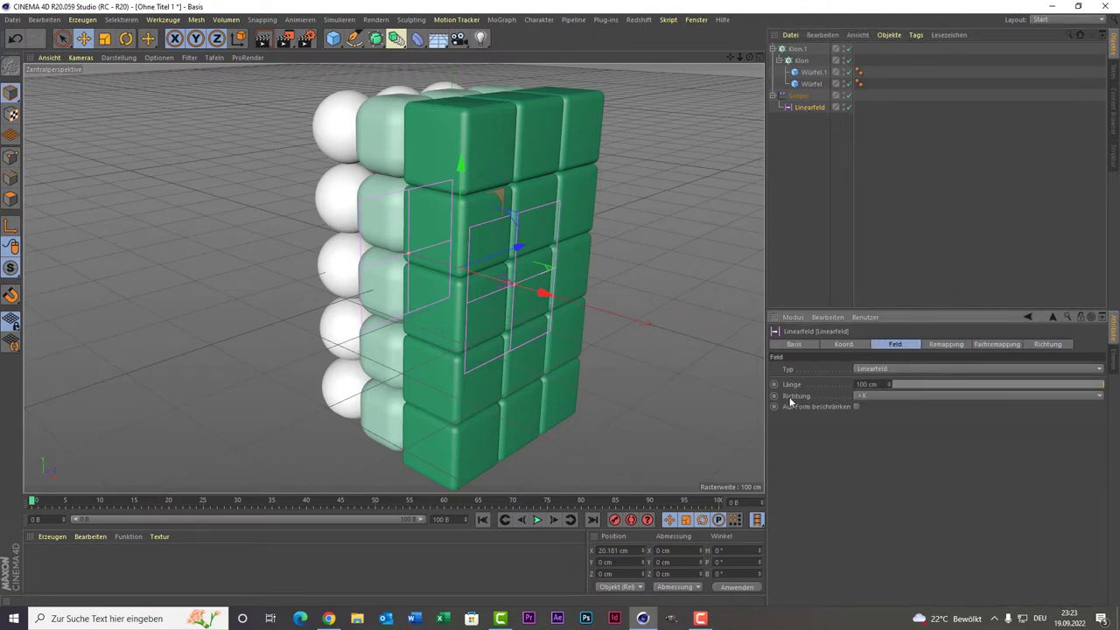
Step: Set the Linear field's direction to -Y
{"action": "left_click", "coordinate": [884, 396]}
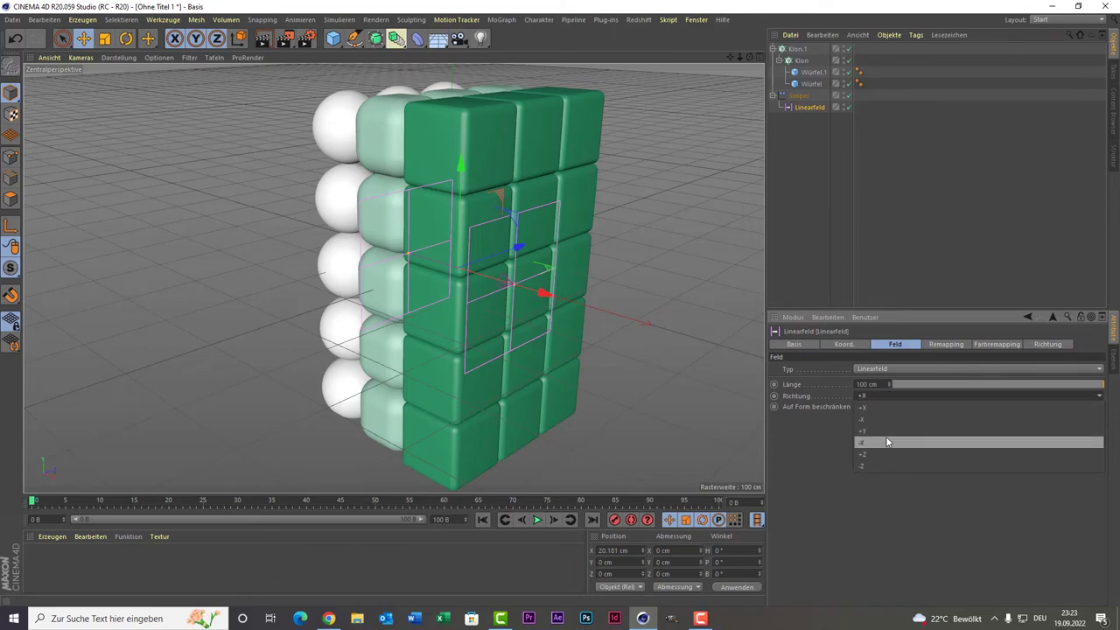
{"action": "left_click", "coordinate": [884, 432]}
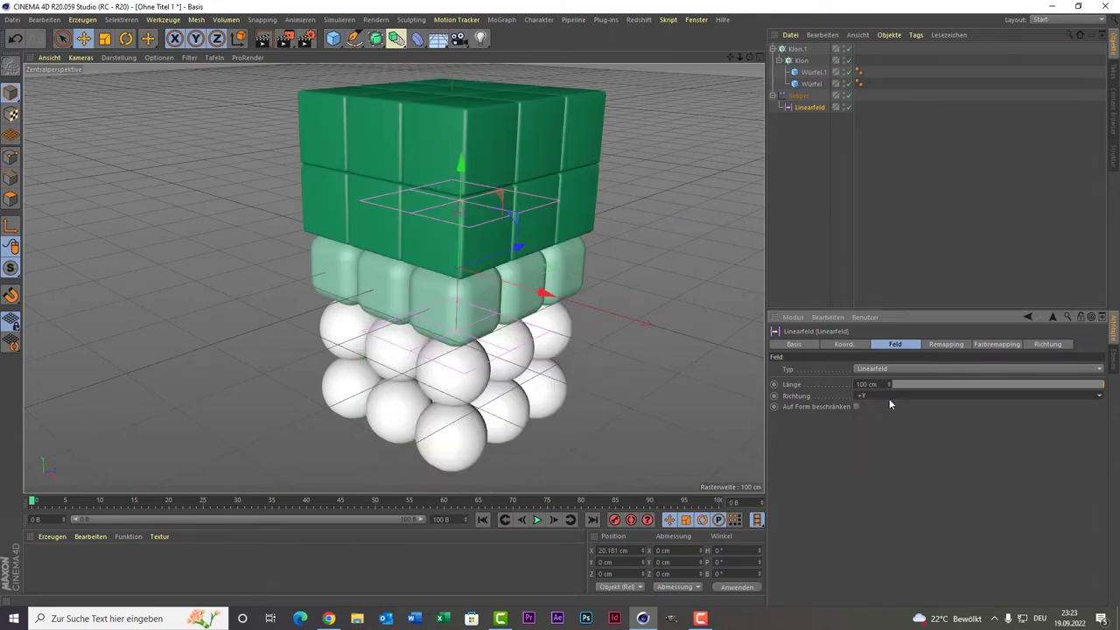
{"action": "left_click", "coordinate": [889, 398]}
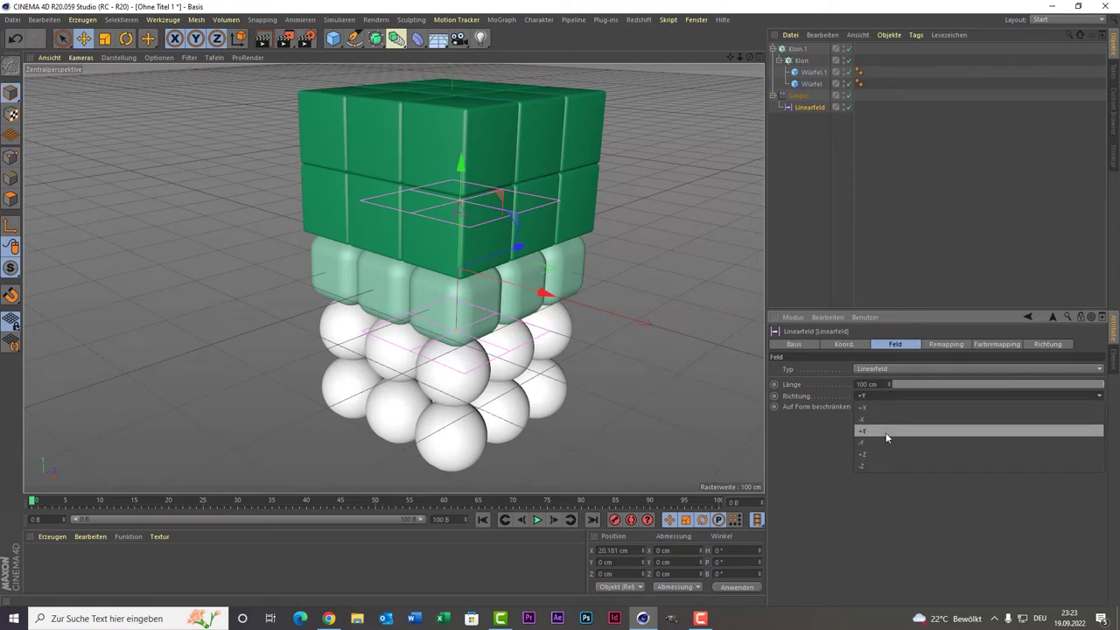
{"action": "left_click", "coordinate": [886, 441]}
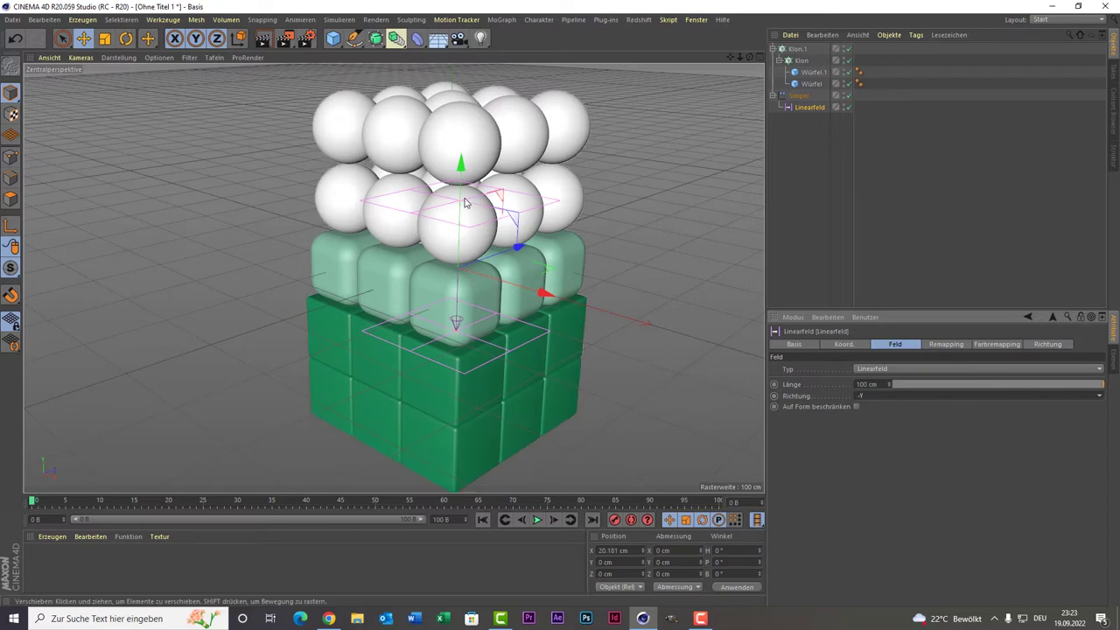
Step: Lengthen the Linear field to about 120 cm and raise it to Y 310.8 cm so every clone is a green cube
{"action": "mouse_move", "coordinate": [452, 260]}
{"action": "left_mouse_down"}
{"action": "mouse_move", "coordinate": [474, 162]}
{"action": "mouse_move", "coordinate": [460, 166]}
{"action": "left_mouse_up"}
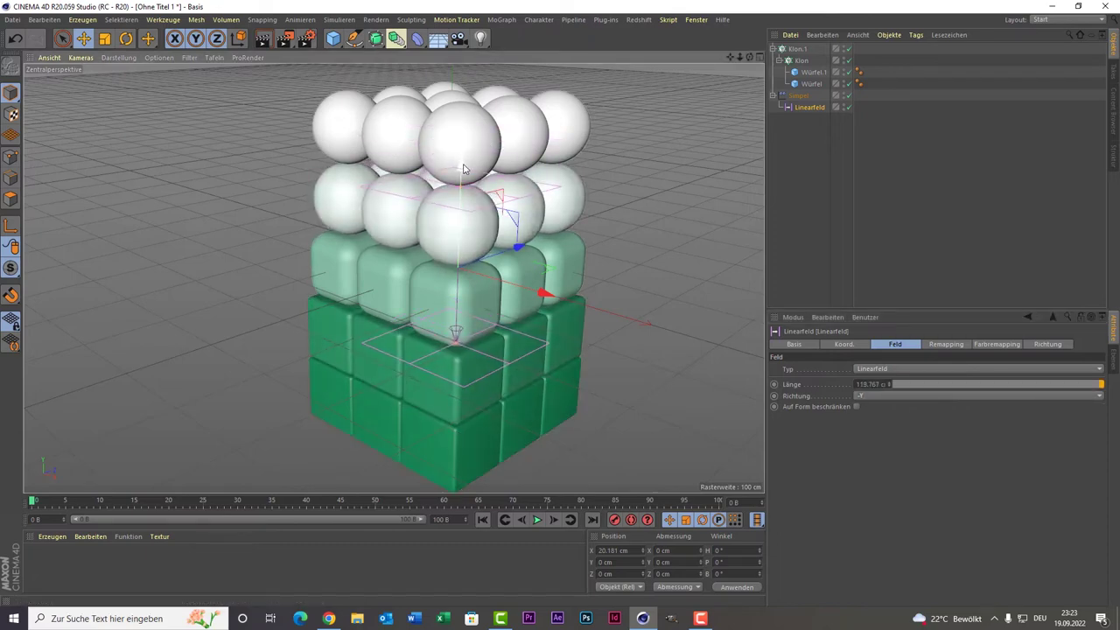
{"action": "mouse_move", "coordinate": [461, 167]}
{"action": "left_mouse_down"}
{"action": "mouse_move", "coordinate": [463, 100]}
{"action": "mouse_move", "coordinate": [499, 243]}
{"action": "mouse_move", "coordinate": [503, 119]}
{"action": "mouse_move", "coordinate": [481, 351]}
{"action": "mouse_move", "coordinate": [472, 178]}
{"action": "left_mouse_up"}
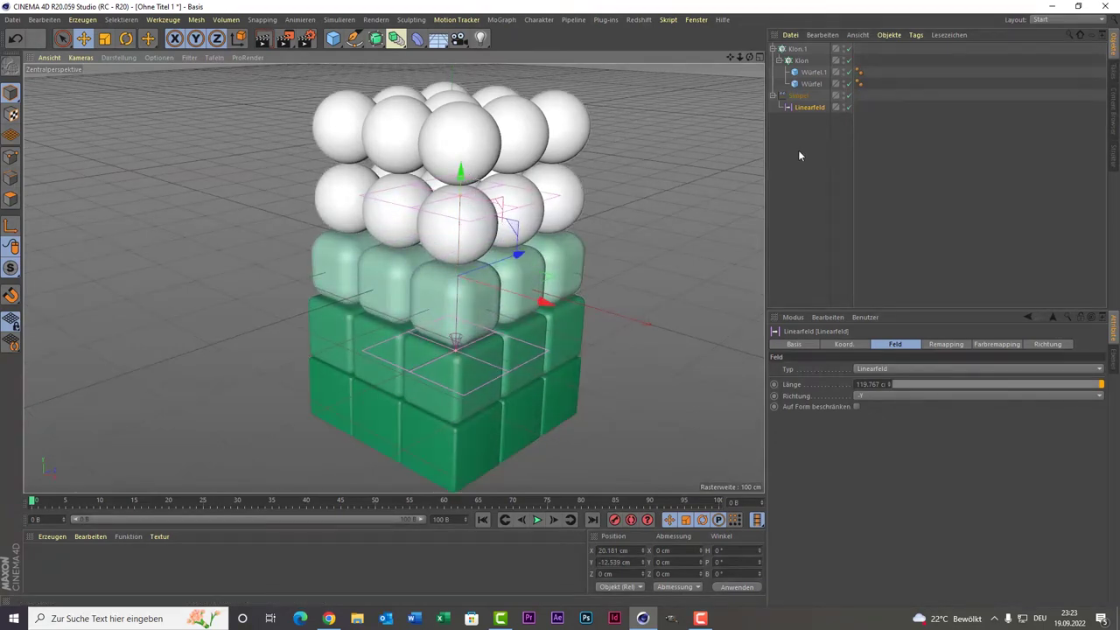
{"action": "scroll", "coordinate": [737, 96], "scroll_direction": "down", "scroll_amount": 1}
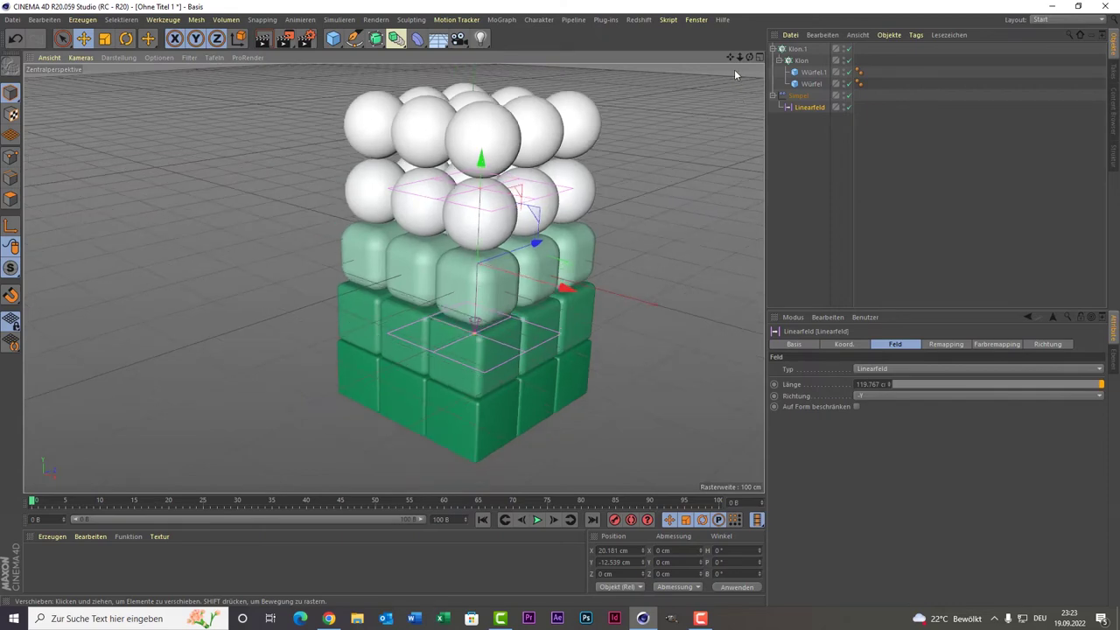
{"action": "left_click_drag", "start_coordinate": [730, 56], "coordinate": [730, 61]}
{"action": "middle_click_drag", "start_coordinate": [394, 279], "coordinate": [352, 337]}
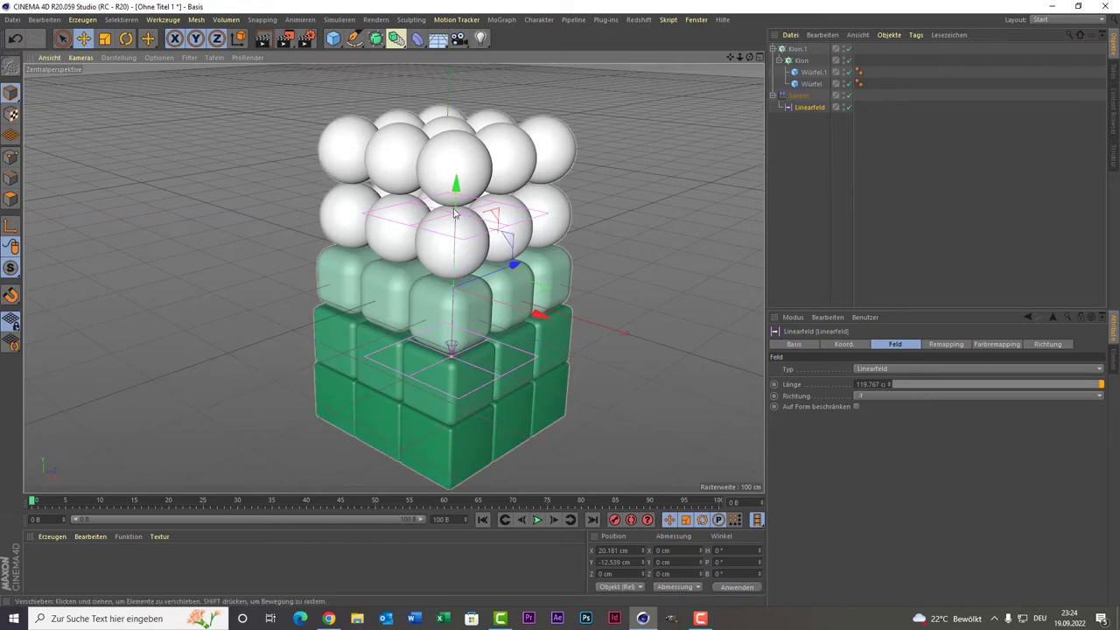
{"action": "left_click_drag", "start_coordinate": [452, 346], "coordinate": [457, 155]}
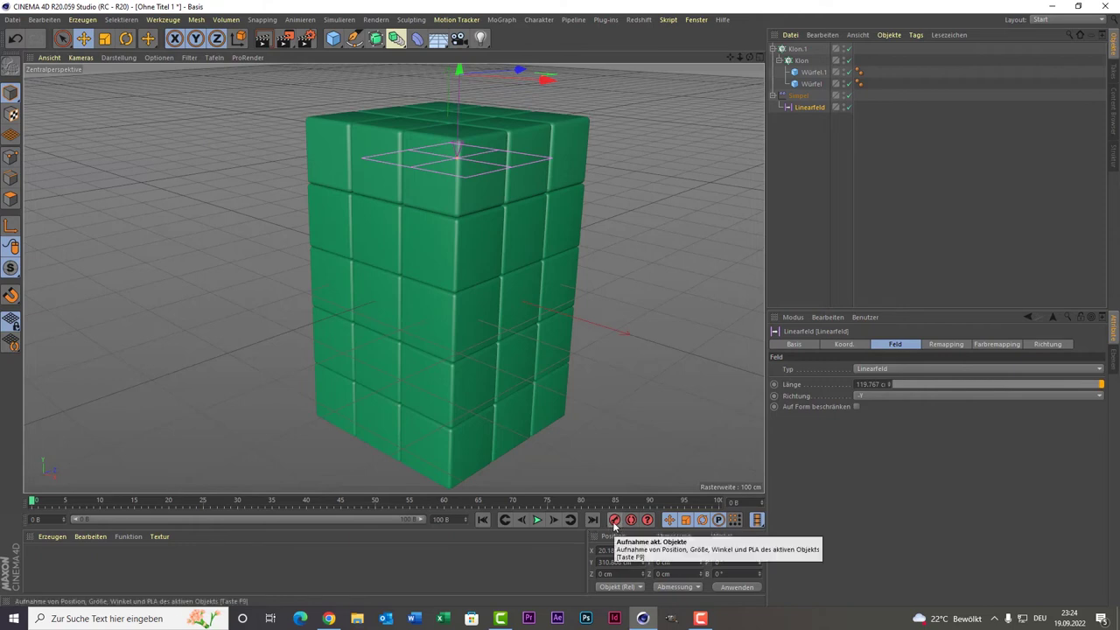
Step: Keyframe the Linear field above the stack at frame 0 and below it at frame 100
{"action": "left_click", "coordinate": [615, 521]}
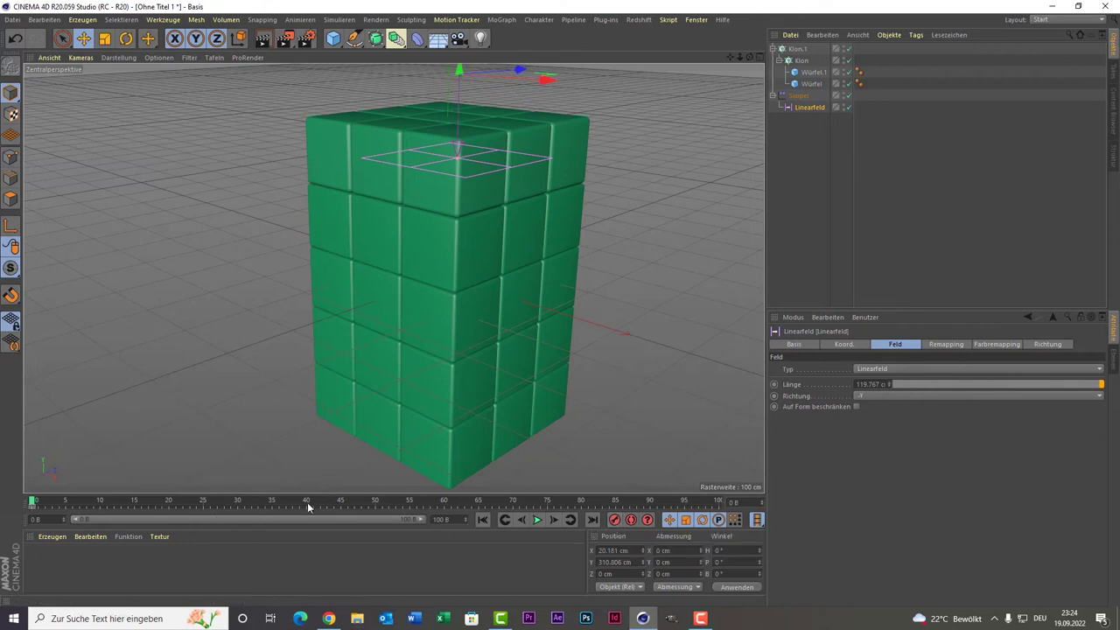
{"action": "left_click_drag", "start_coordinate": [376, 504], "coordinate": [719, 503]}
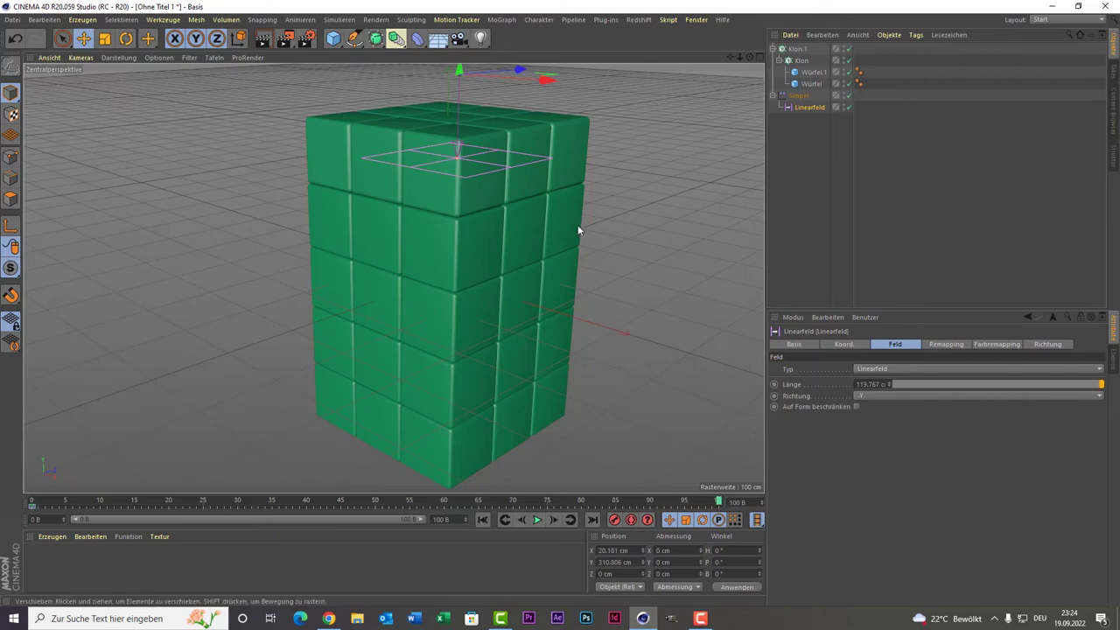
{"action": "left_click_drag", "start_coordinate": [459, 70], "coordinate": [500, 476]}
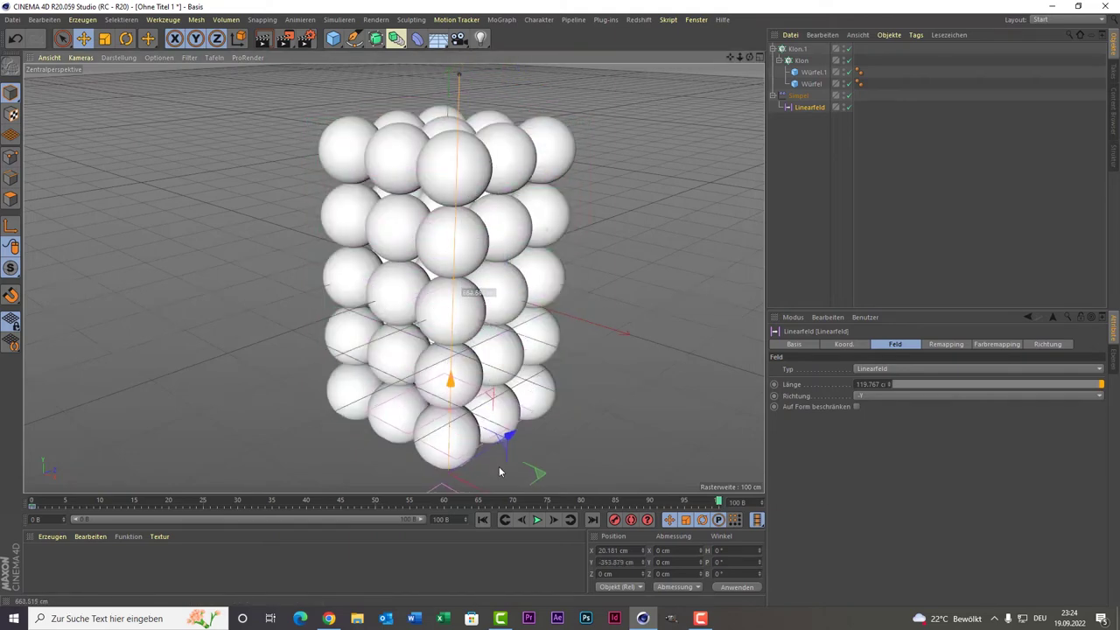
{"action": "left_click", "coordinate": [615, 520]}
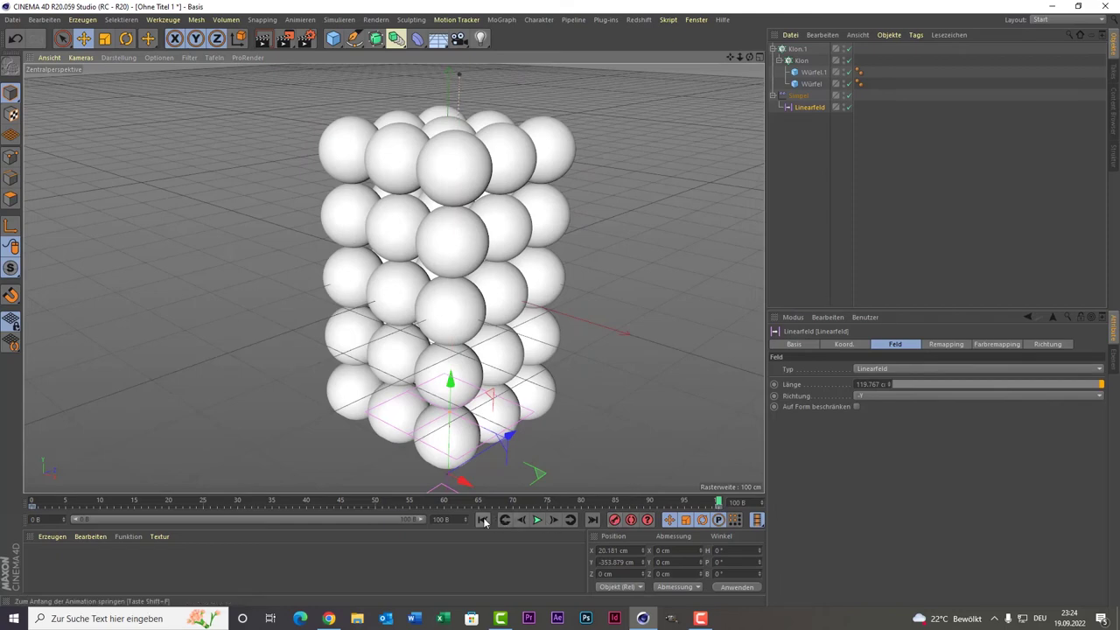
Step: Play back the green-cube-to-white-sphere transition, then return to frame 0
{"action": "left_click", "coordinate": [482, 520]}
{"action": "left_click", "coordinate": [538, 520]}
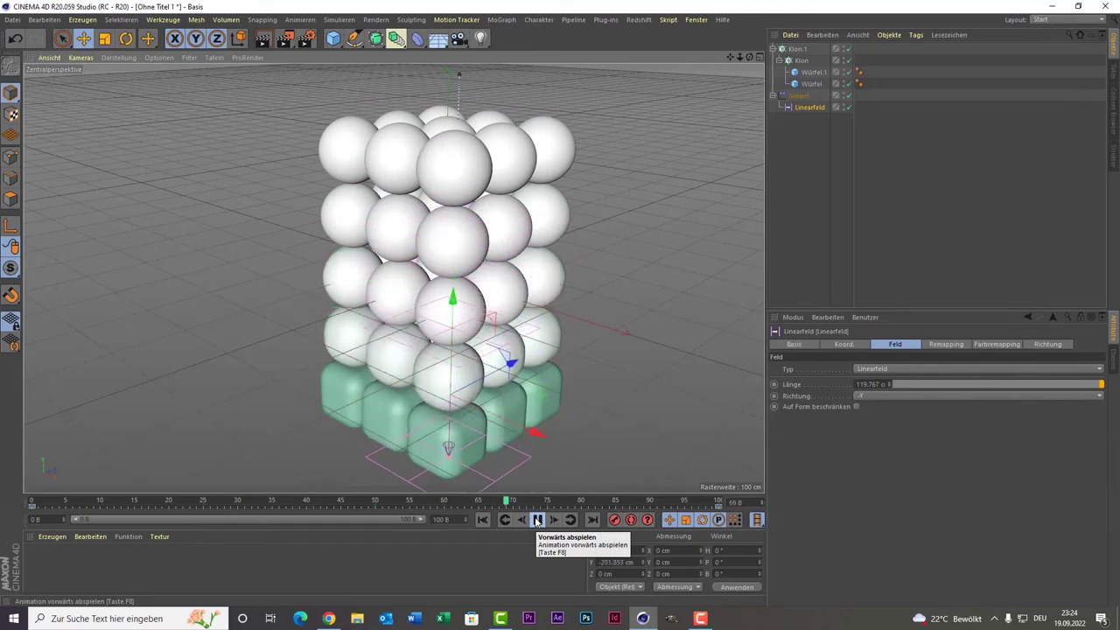
{"action": "left_click", "coordinate": [538, 520]}
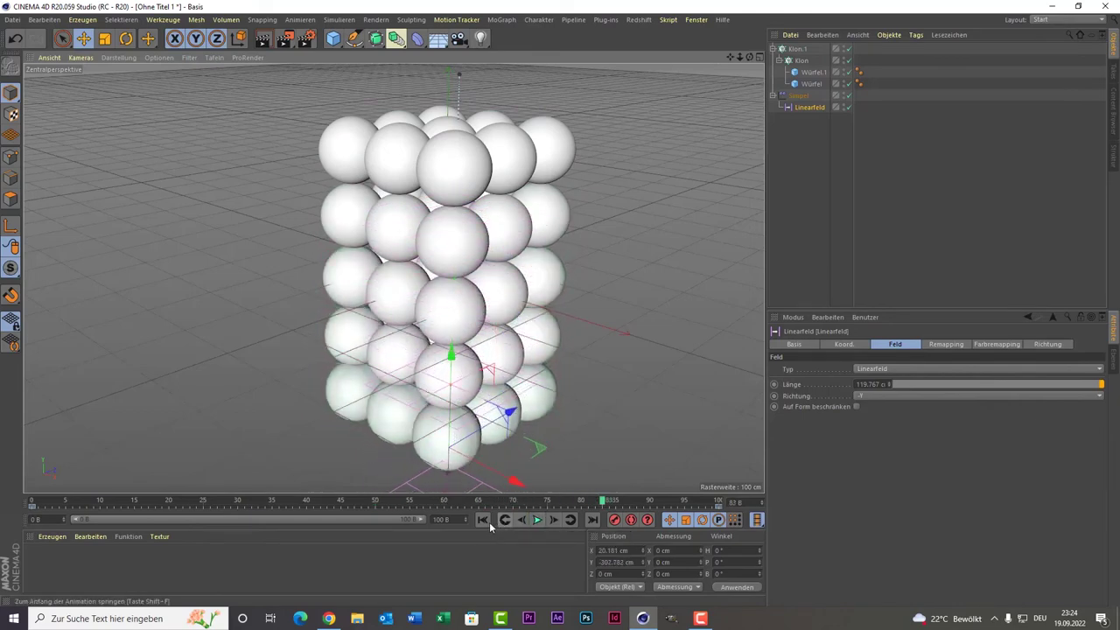
{"action": "left_click", "coordinate": [482, 520]}
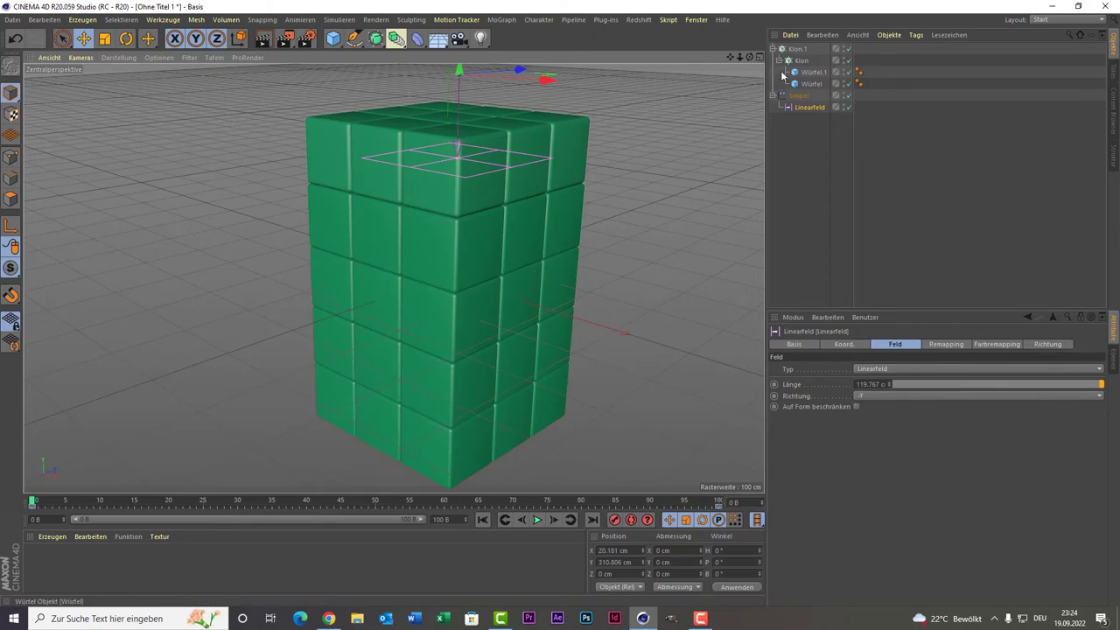
Step: Add a Rigid Body tag to Würfel.1 and play the simulation to watch the spheres scatter
{"action": "left_click_drag", "start_coordinate": [730, 60], "coordinate": [732, 63]}
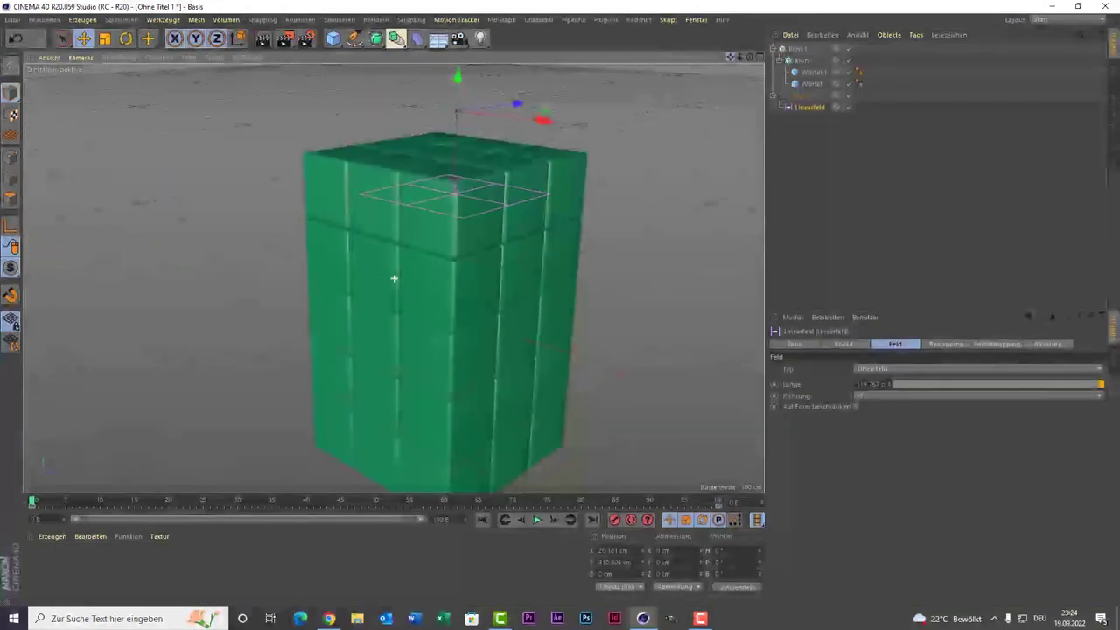
{"action": "left_click", "coordinate": [823, 73]}
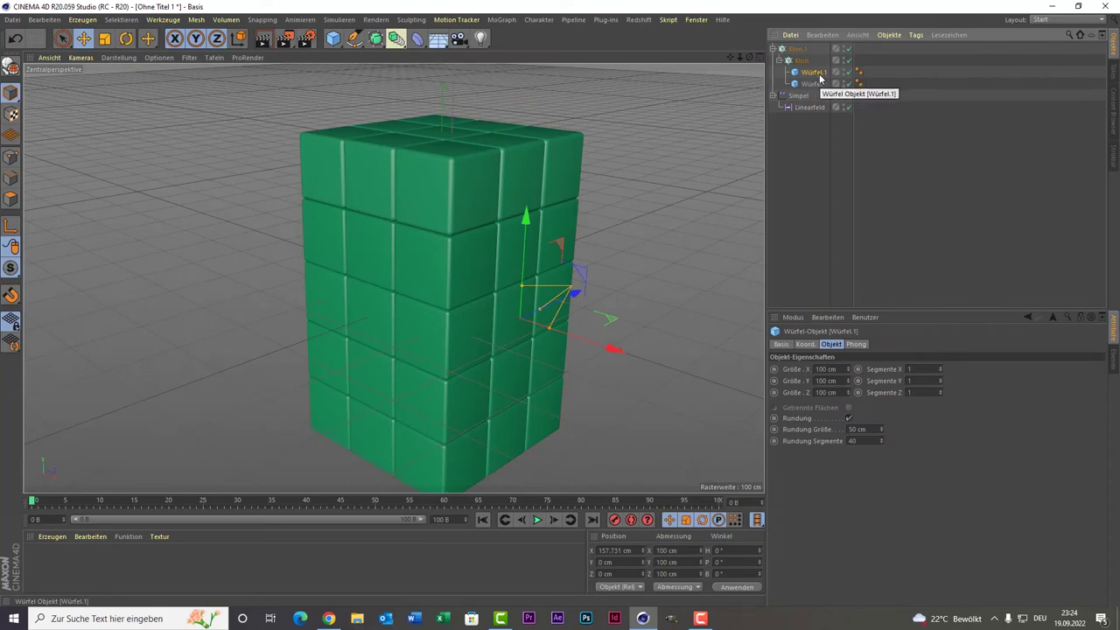
{"action": "right_click", "coordinate": [820, 80]}
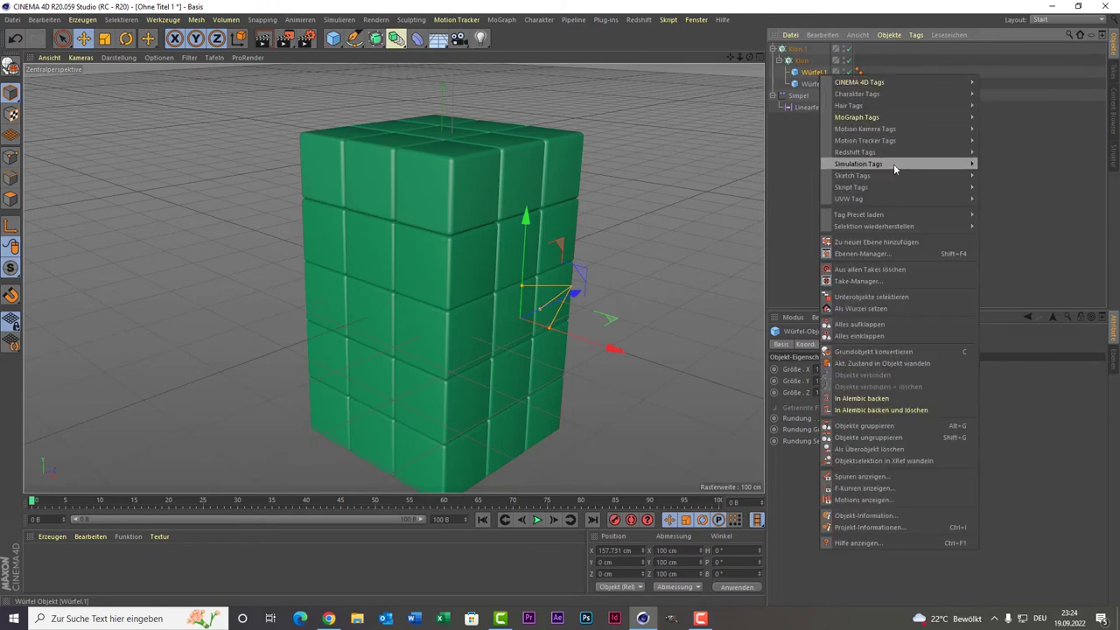
{"action": "mouse_move", "coordinate": [858, 163]}
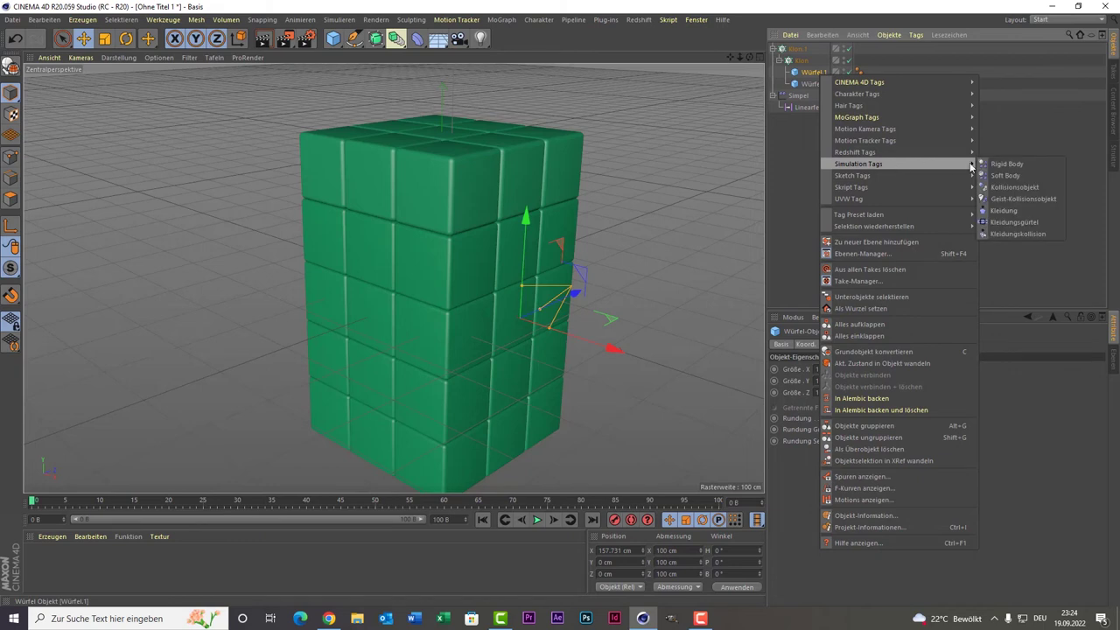
{"action": "left_click", "coordinate": [1007, 163]}
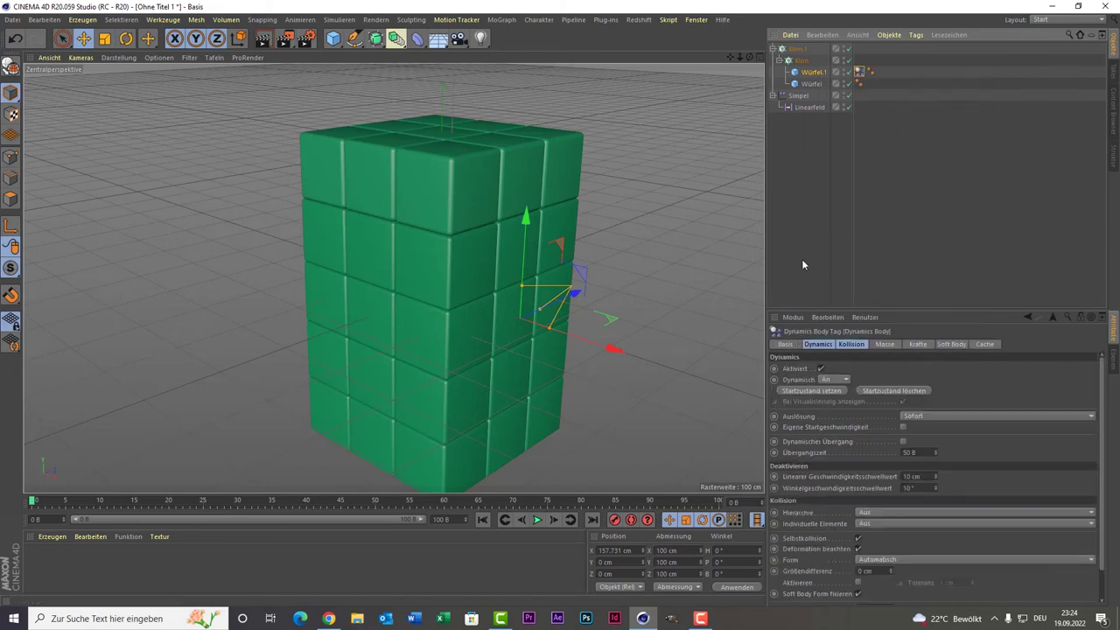
{"action": "left_click", "coordinate": [538, 520]}
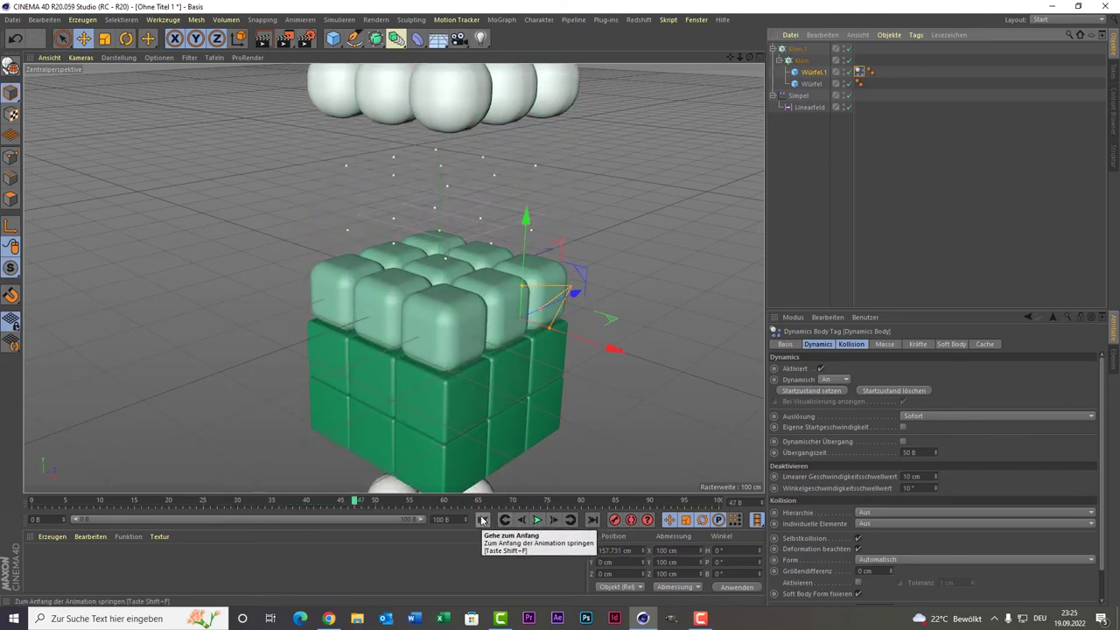
Step: Rewind the simulation to frame 0, restoring the intact green cube stack
{"action": "left_click", "coordinate": [483, 520]}
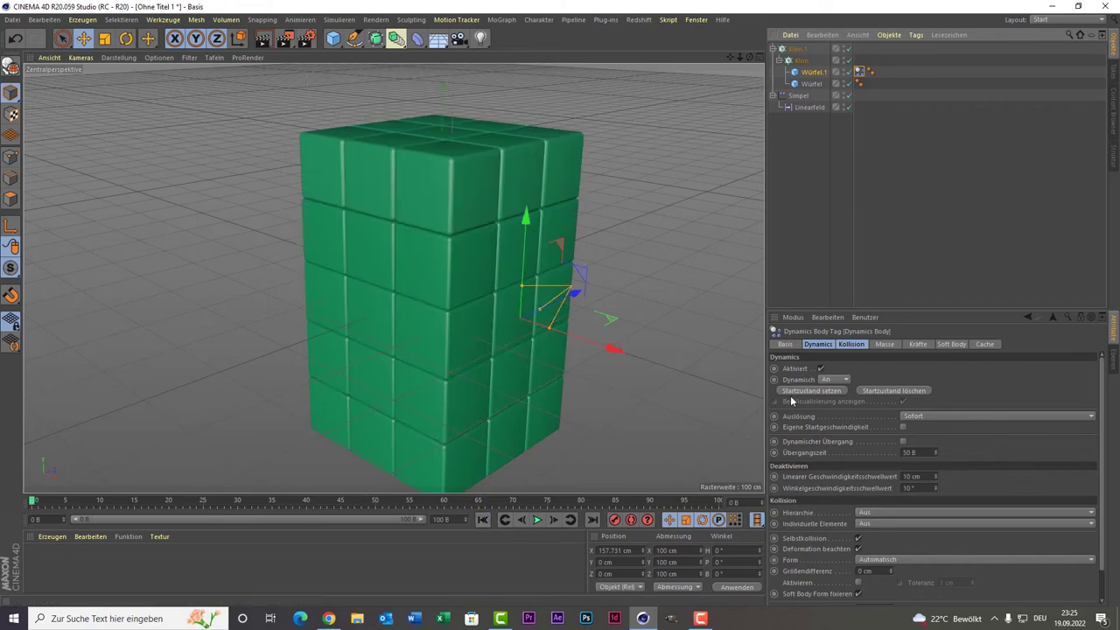
{"action": "left_click", "coordinate": [12, 21]}
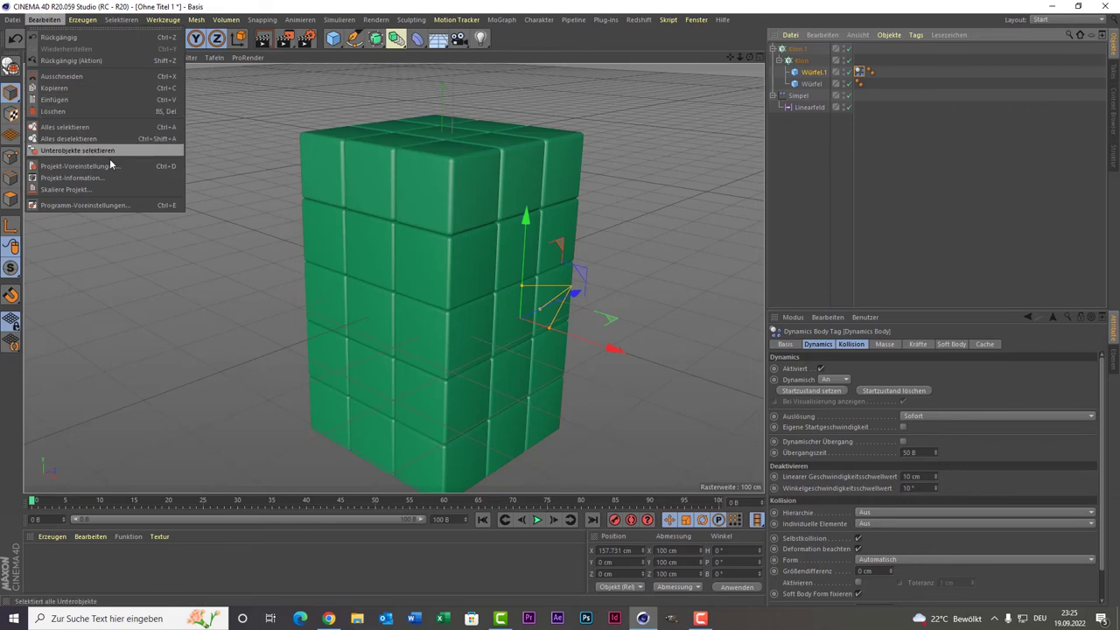
Step: Set the project's Dynamics gravity to -200 cm and check that the spheres float upward
{"action": "left_click", "coordinate": [123, 166]}
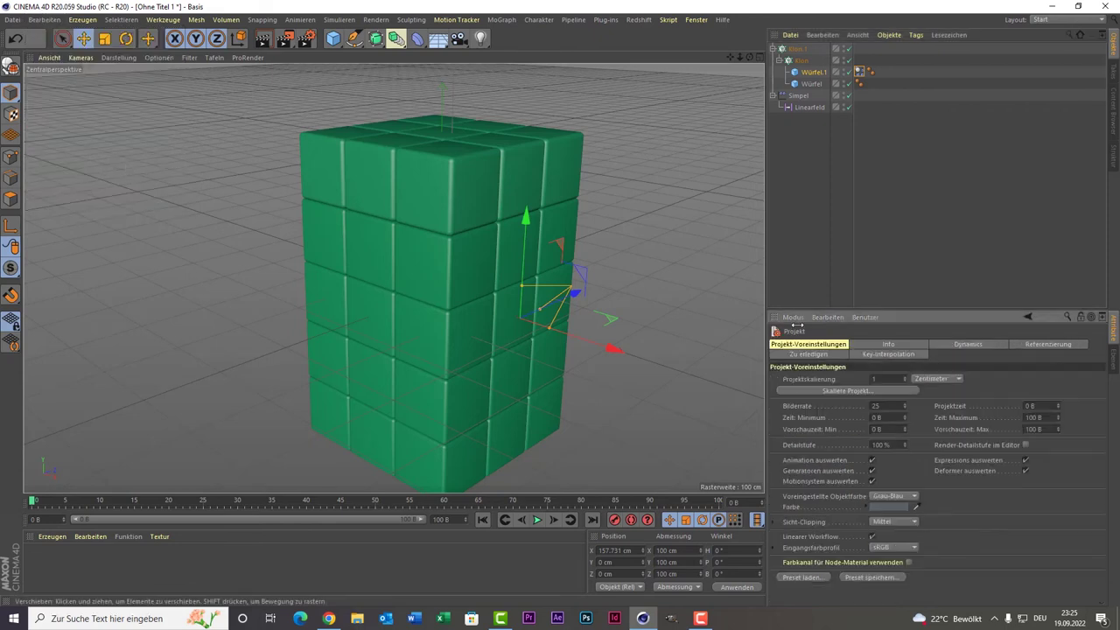
{"action": "left_click", "coordinate": [948, 348]}
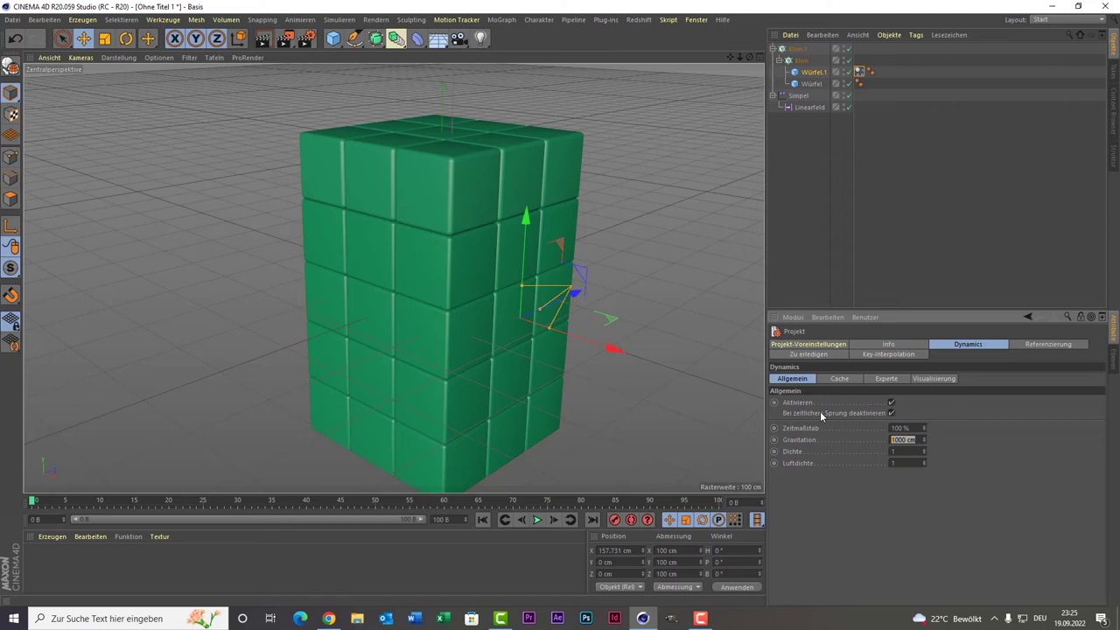
{"action": "type", "text": "1"}
{"action": "type", "text": "200"}
{"action": "key", "text": "Return"}
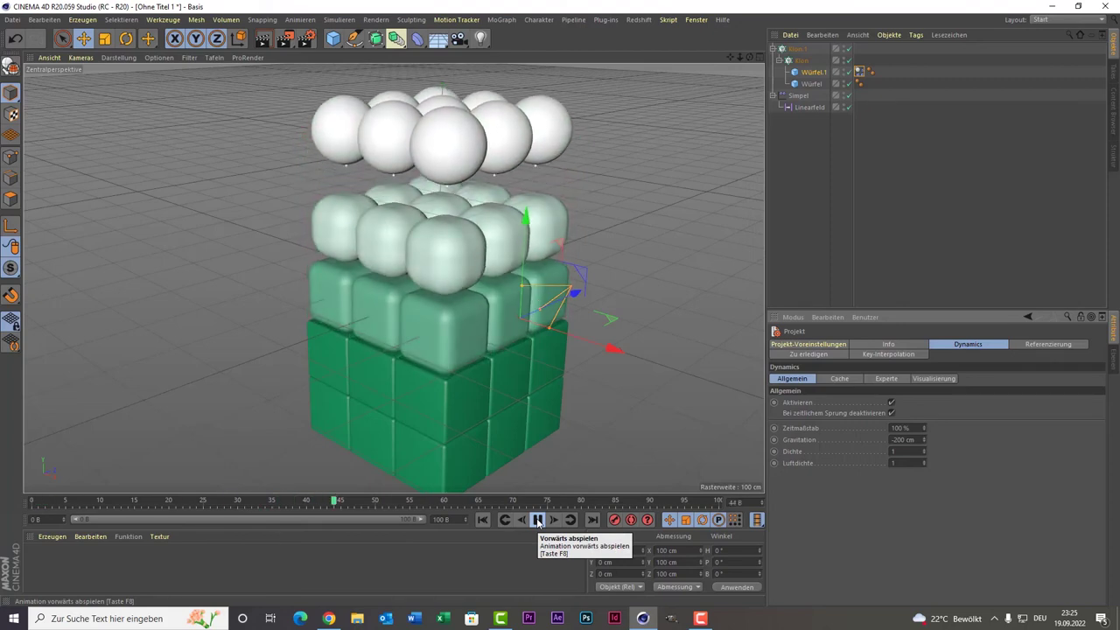
{"action": "left_click", "coordinate": [539, 521]}
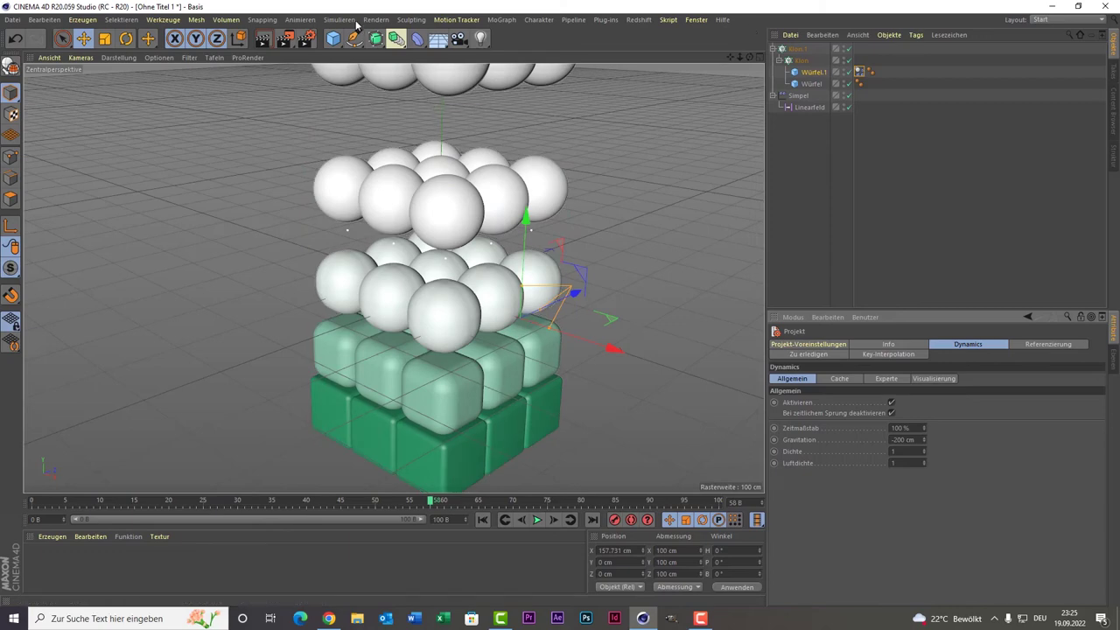
{"action": "left_click", "coordinate": [296, 19]}
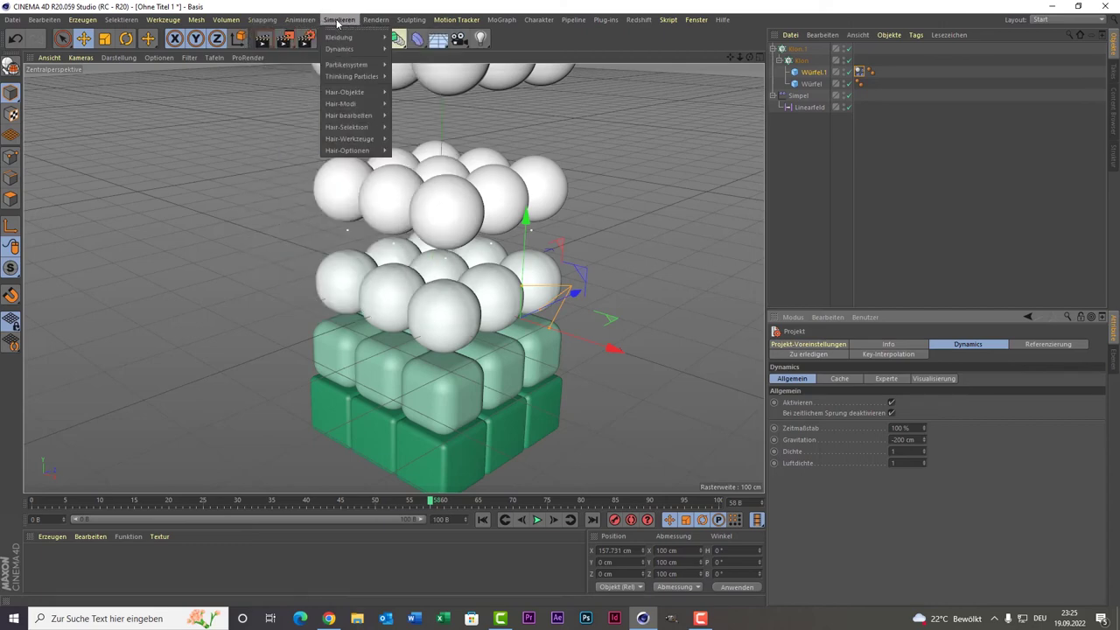
{"action": "mouse_move", "coordinate": [346, 65]}
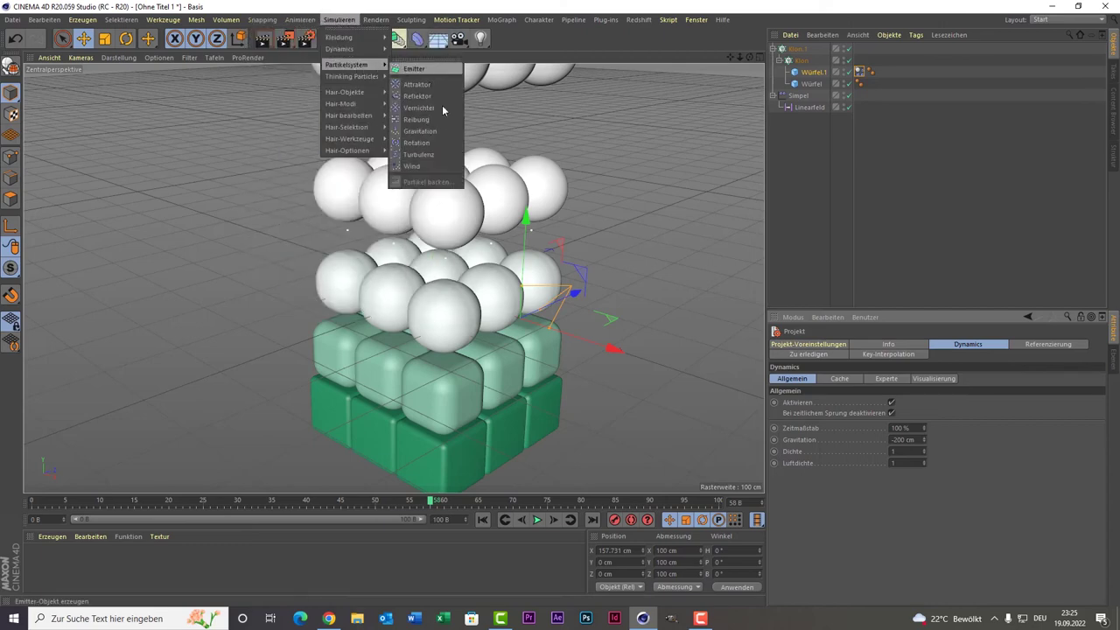
Step: Add a Turbulence force, test it in playback, and raise its strength from 5 cm to 50
{"action": "left_click", "coordinate": [447, 154]}
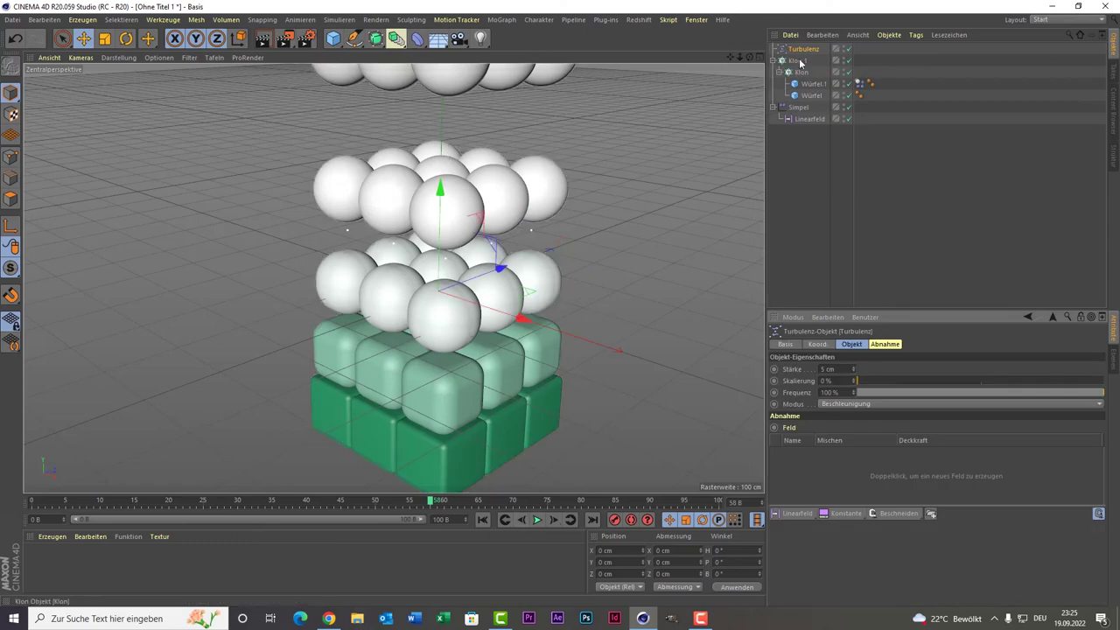
{"action": "left_click", "coordinate": [480, 521]}
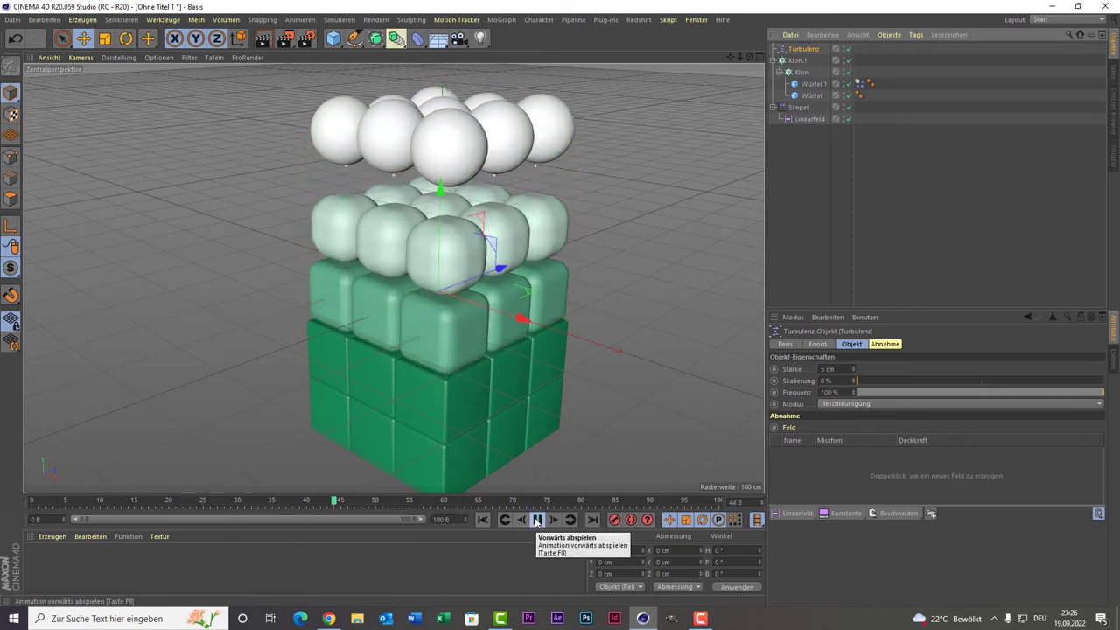
{"action": "left_click", "coordinate": [537, 520]}
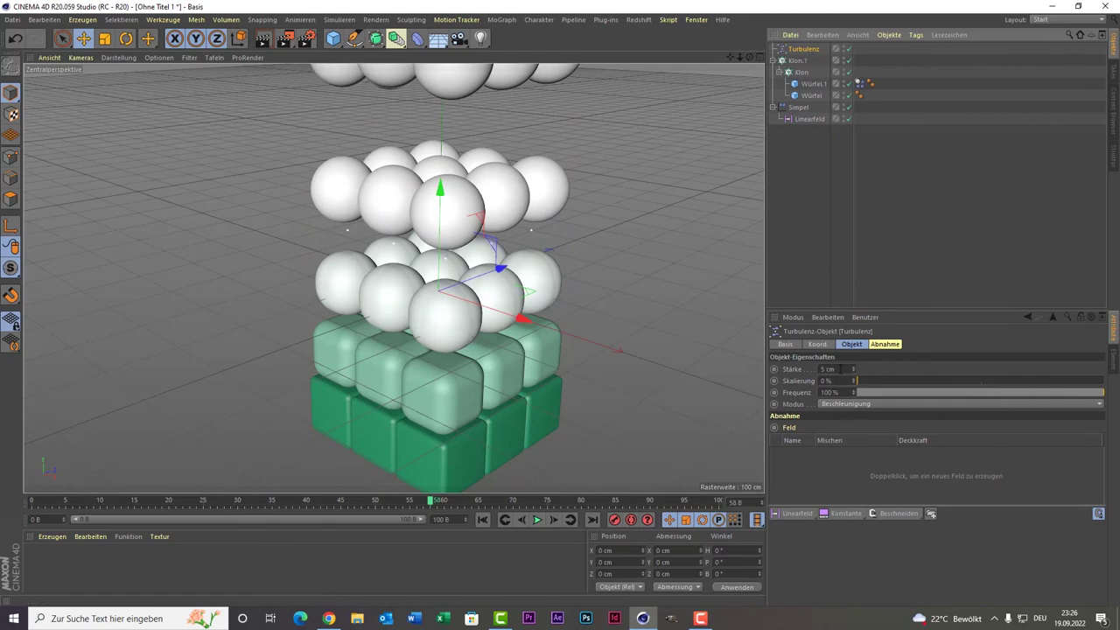
{"action": "left_click", "coordinate": [842, 369]}
{"action": "type", "text": "50"}
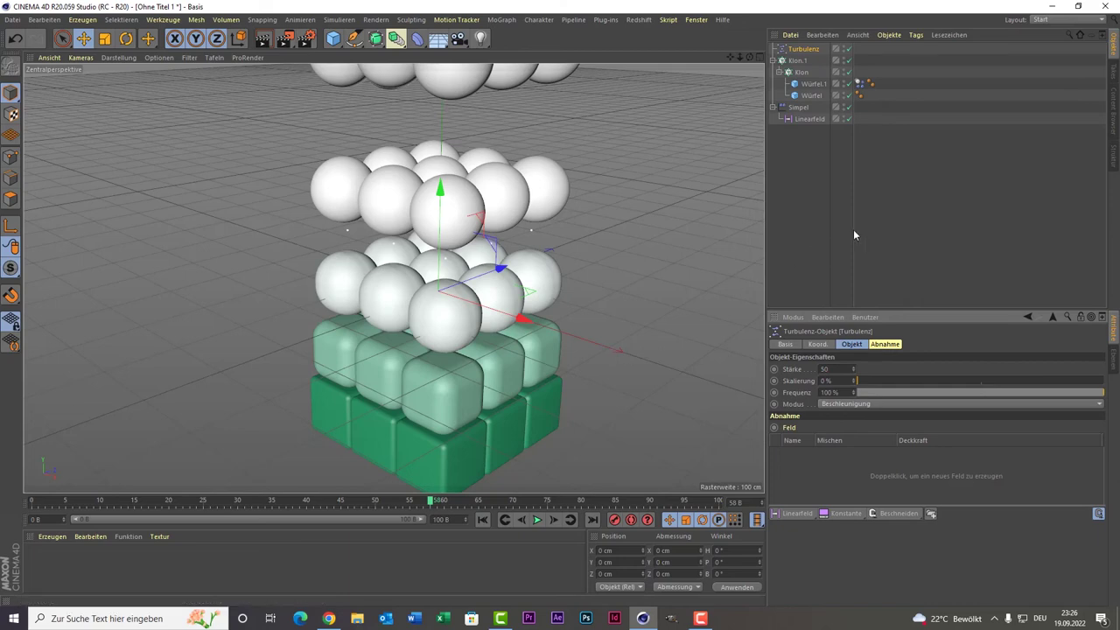
{"action": "left_click", "coordinate": [978, 201]}
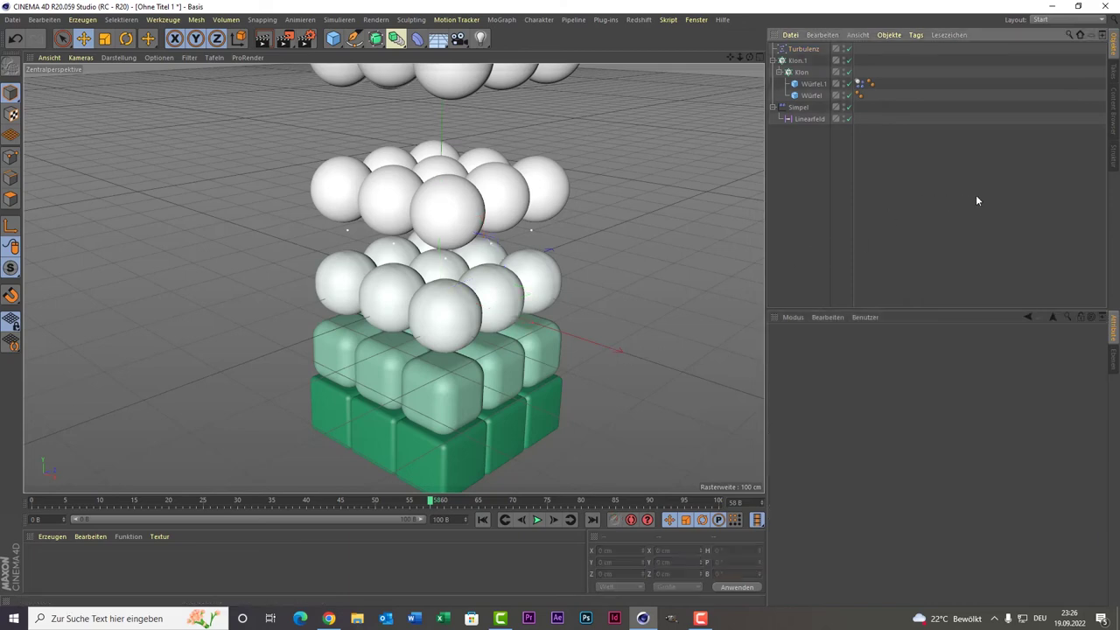
{"action": "left_click", "coordinate": [487, 521]}
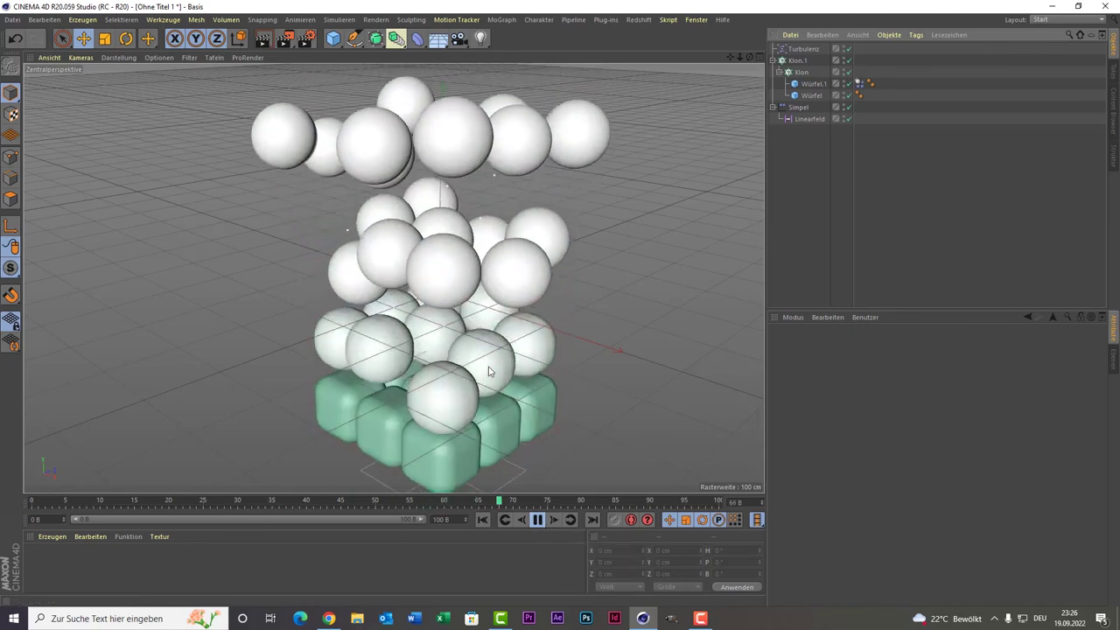
{"action": "left_click", "coordinate": [538, 520]}
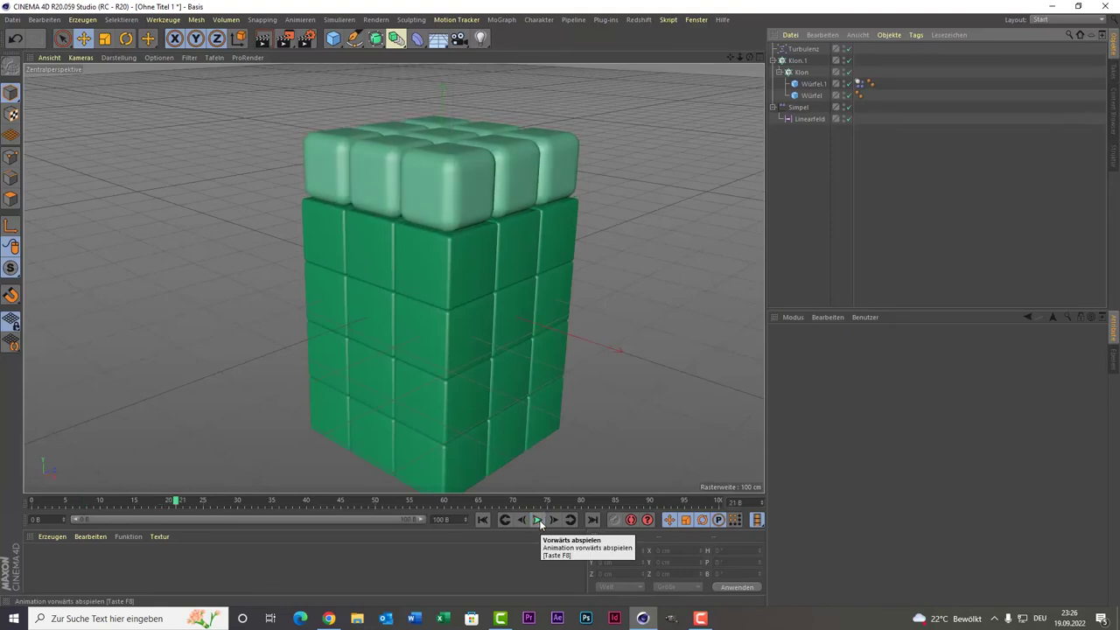
{"action": "left_click", "coordinate": [539, 519]}
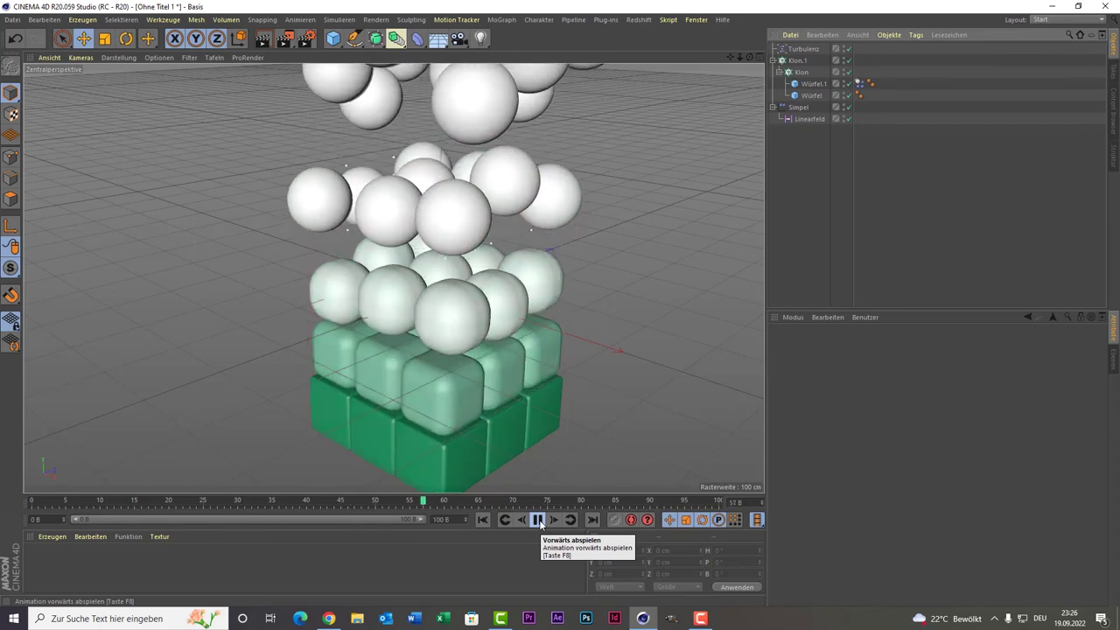
{"action": "left_click", "coordinate": [539, 521]}
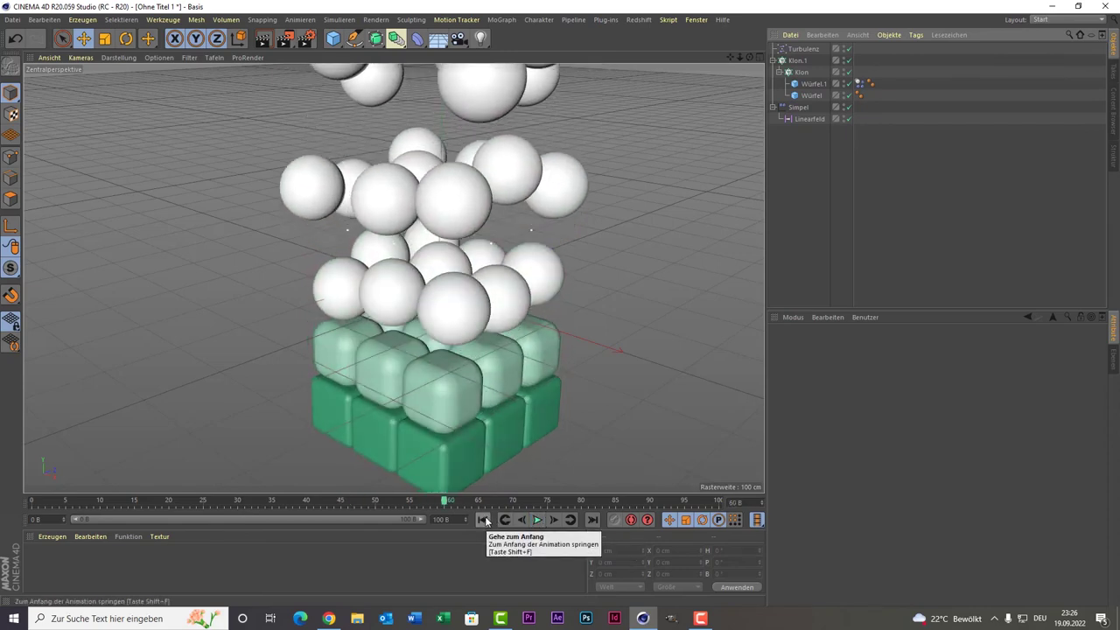
{"action": "left_click", "coordinate": [484, 520]}
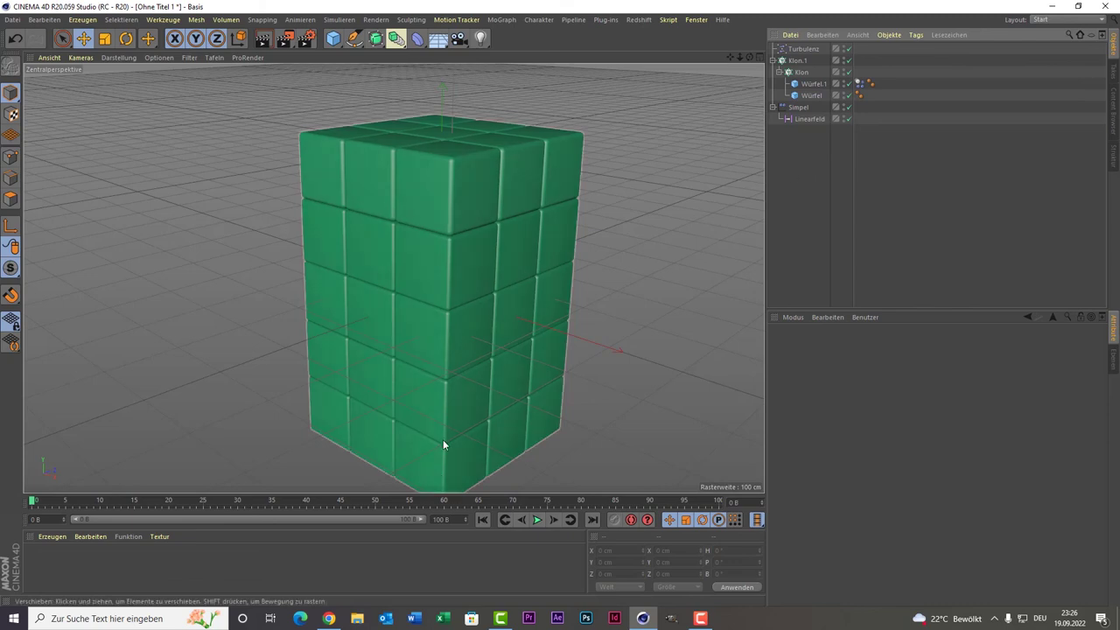
{"action": "left_click", "coordinate": [537, 520]}
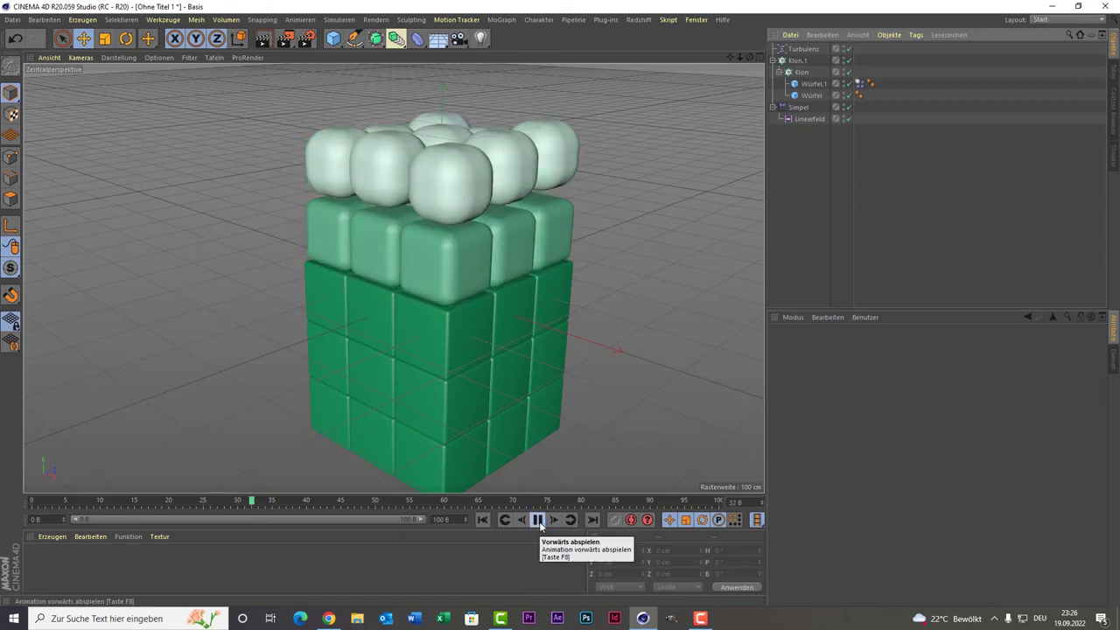